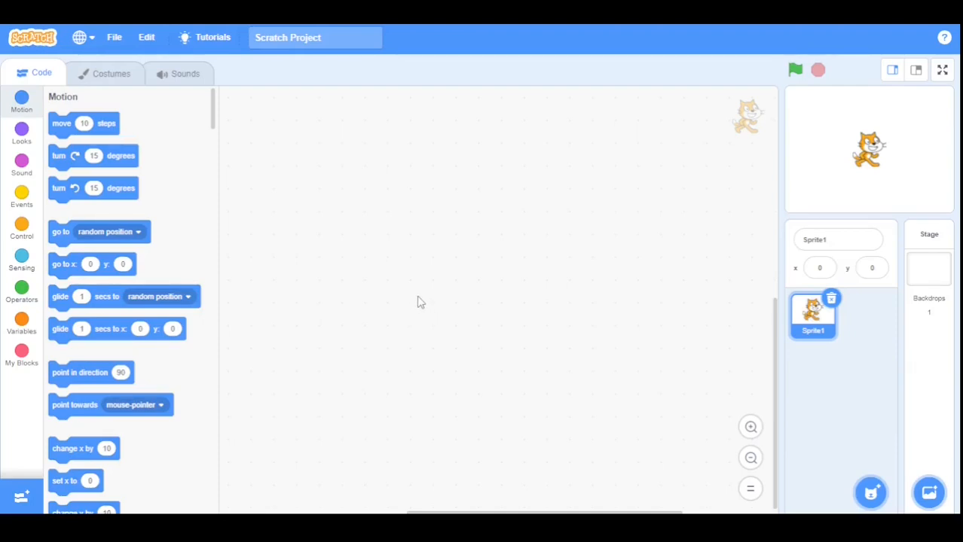
# Change the project title from 'Scratch Project' to 'Paint Editor'.
pyautogui.click(323, 41)
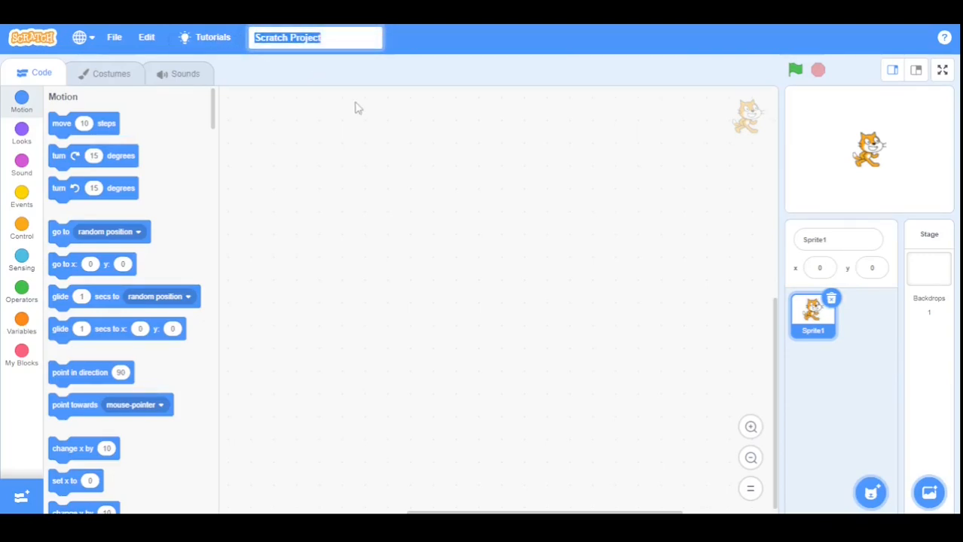
pyautogui.write('Paint Edi')
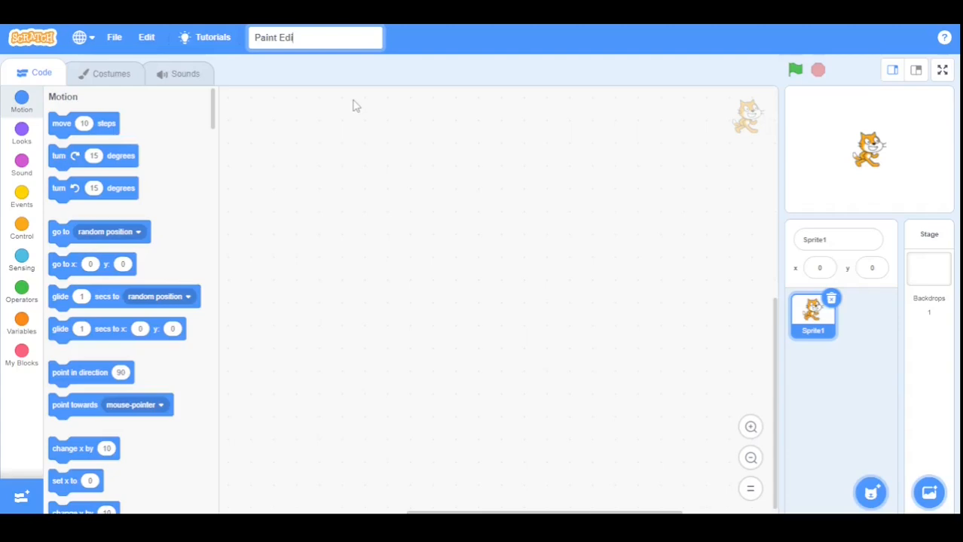
pyautogui.write('tor')
pyautogui.press('Return')
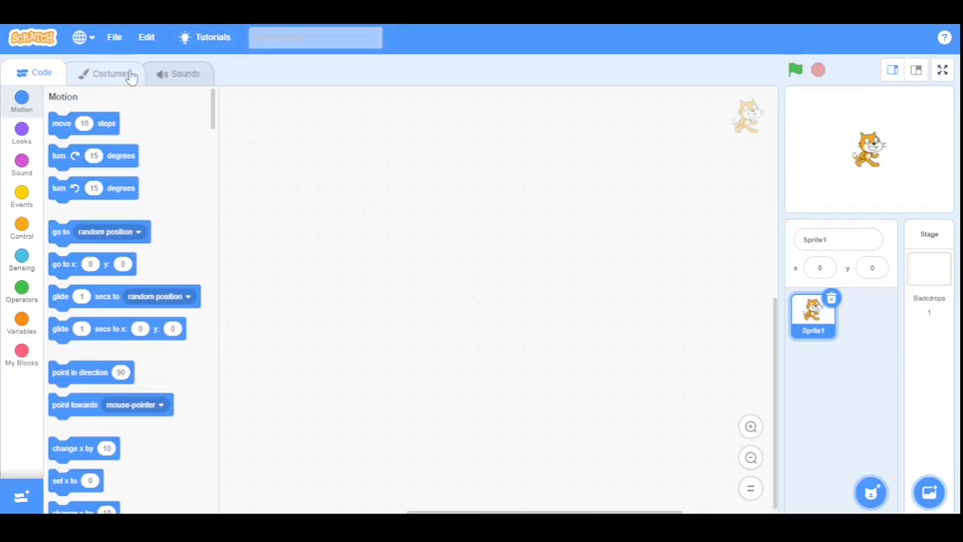
# Clear the sprite's costumes by deleting costume1 and erasing the cat from costume2.
pyautogui.click(107, 73)
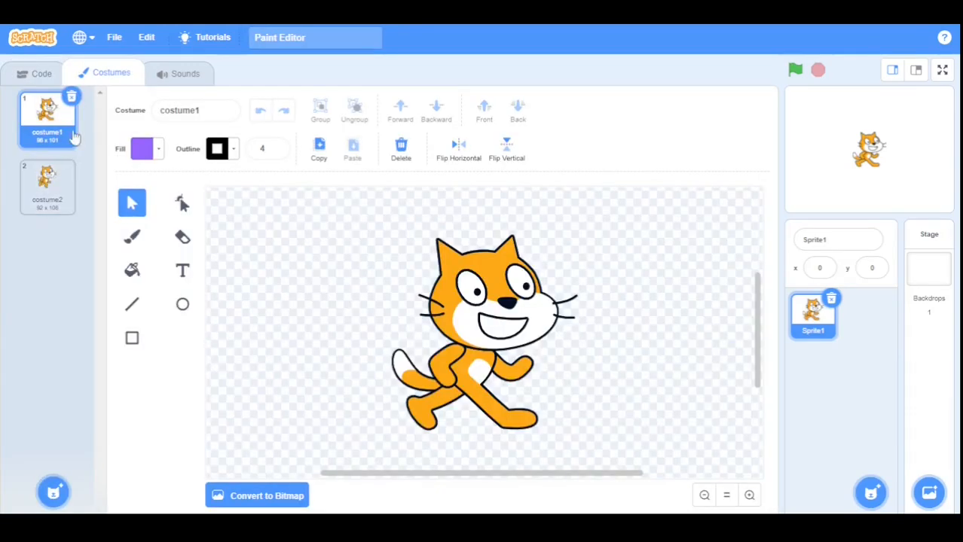
pyautogui.click(72, 97)
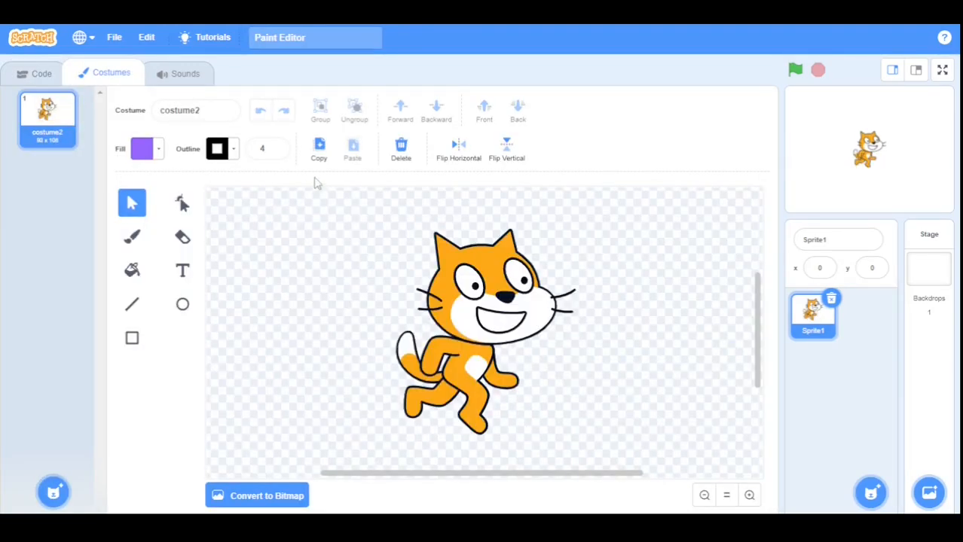
pyautogui.click(401, 147)
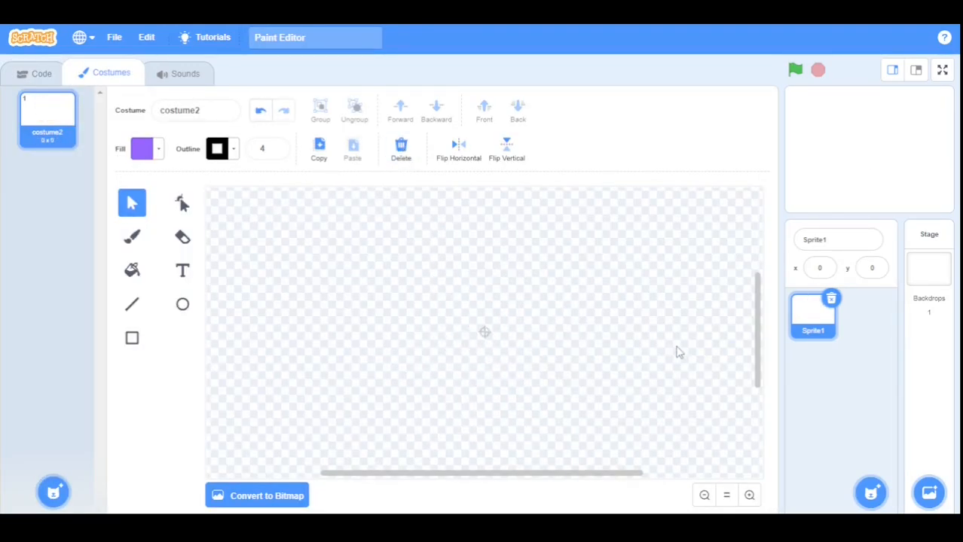
# Draw a bright green rectangle with outline width 0 as the car body.
pyautogui.click(133, 339)
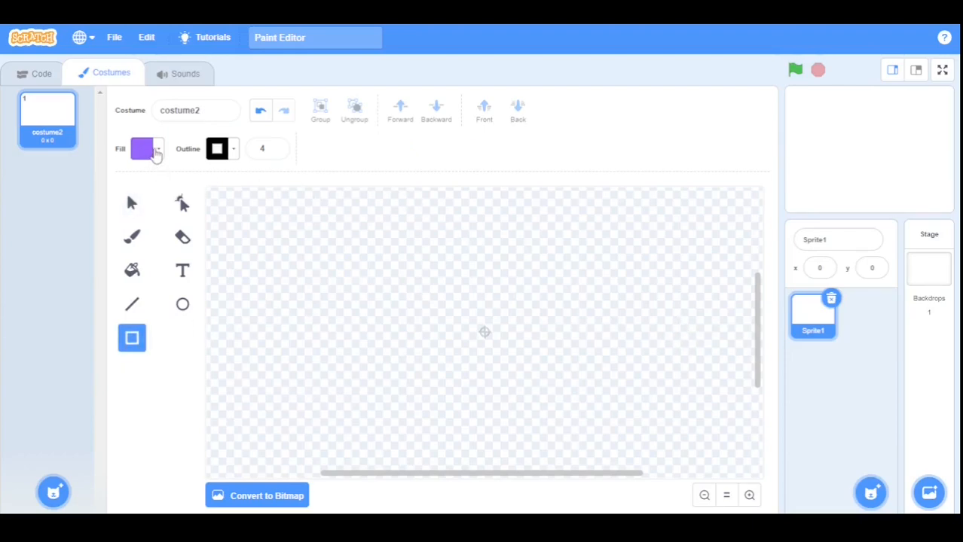
pyautogui.click(156, 153)
pyautogui.moveTo(166, 232); pyautogui.dragTo(125, 230)
pyautogui.click(283, 151)
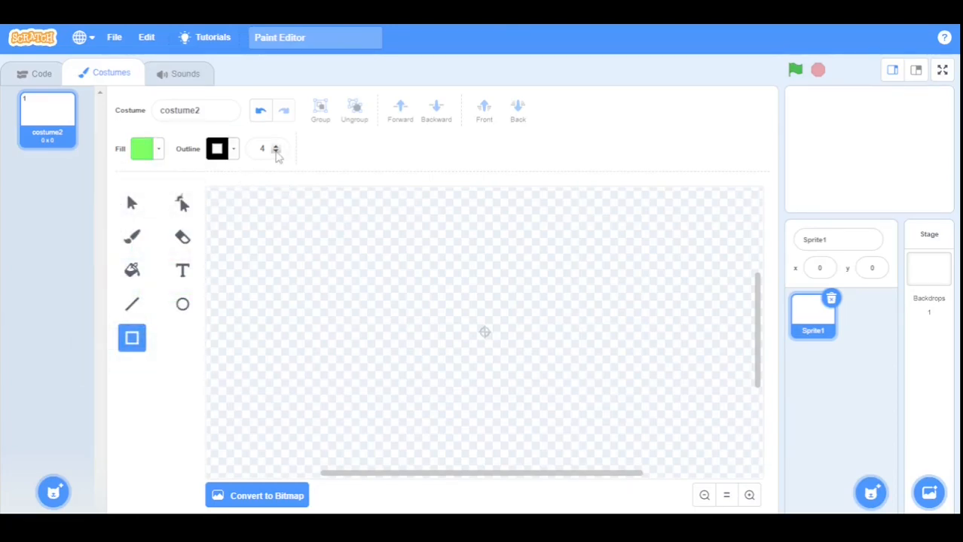
pyautogui.click(276, 151)
pyautogui.click(276, 151)
pyautogui.click(276, 151)
pyautogui.click(276, 152)
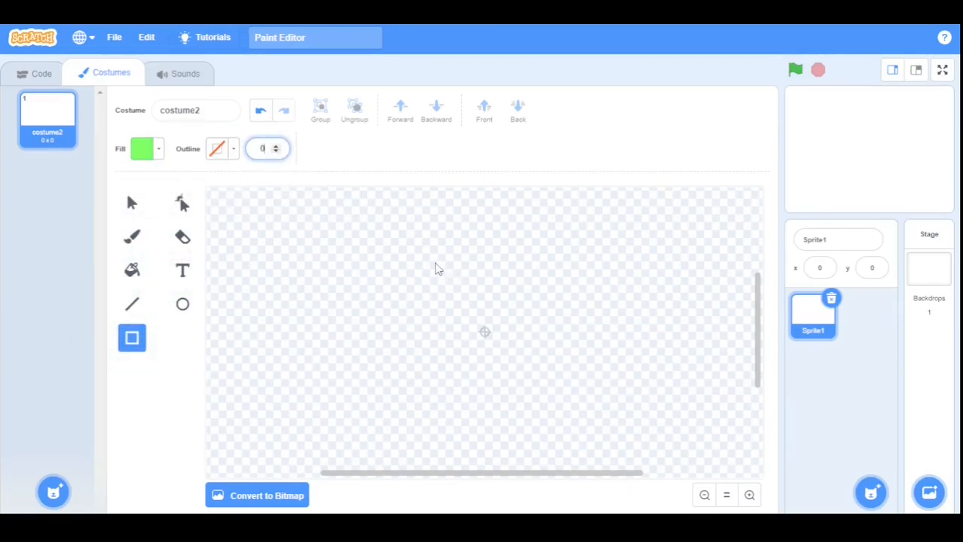
pyautogui.moveTo(431, 258); pyautogui.dragTo(564, 439)
pyautogui.moveTo(511, 384)
pyautogui.mouseDown()
pyautogui.moveTo(517, 377)
pyautogui.moveTo(501, 369)
pyautogui.mouseUp()
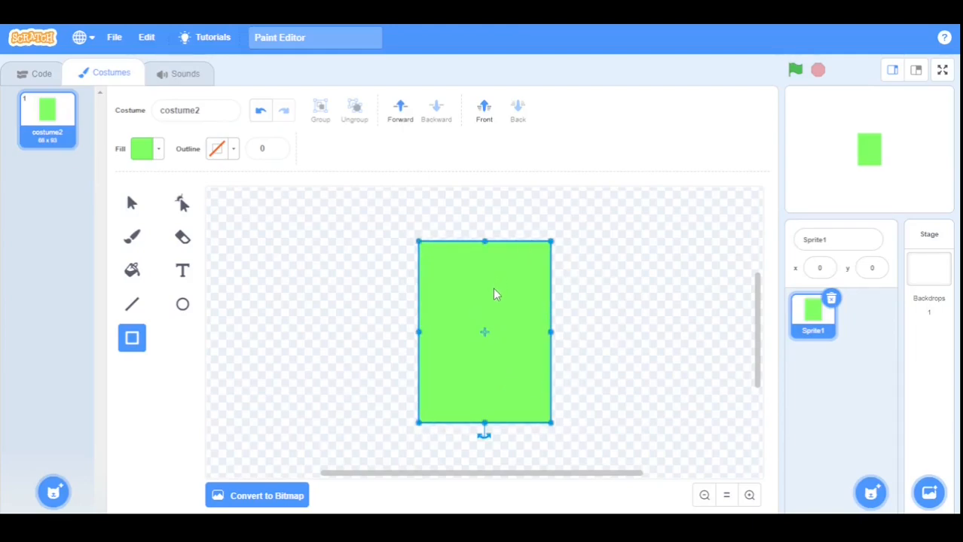
pyautogui.click(149, 153)
# Darken the green body slightly, switch the fill to black, and draw a small wheel at its top-left.
pyautogui.moveTo(184, 310); pyautogui.dragTo(172, 312)
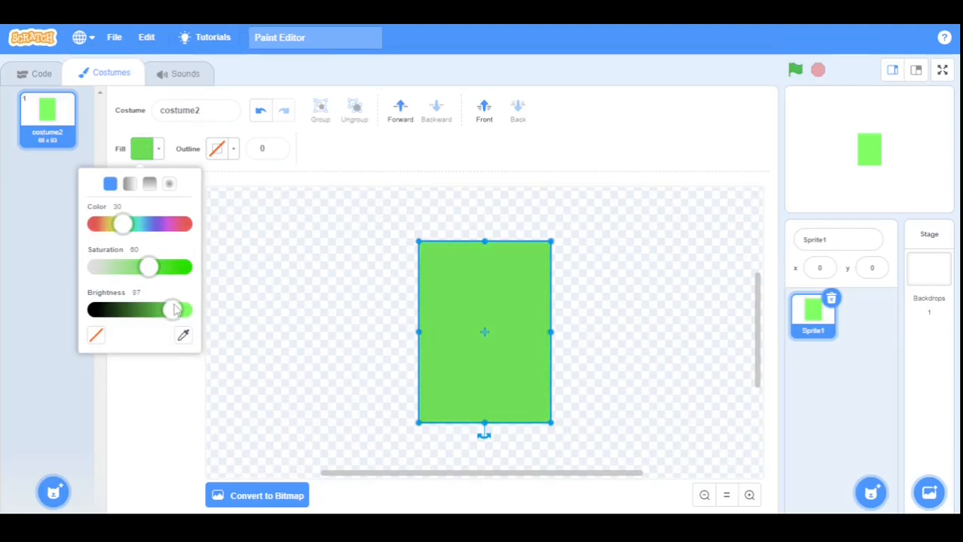
pyautogui.click(374, 261)
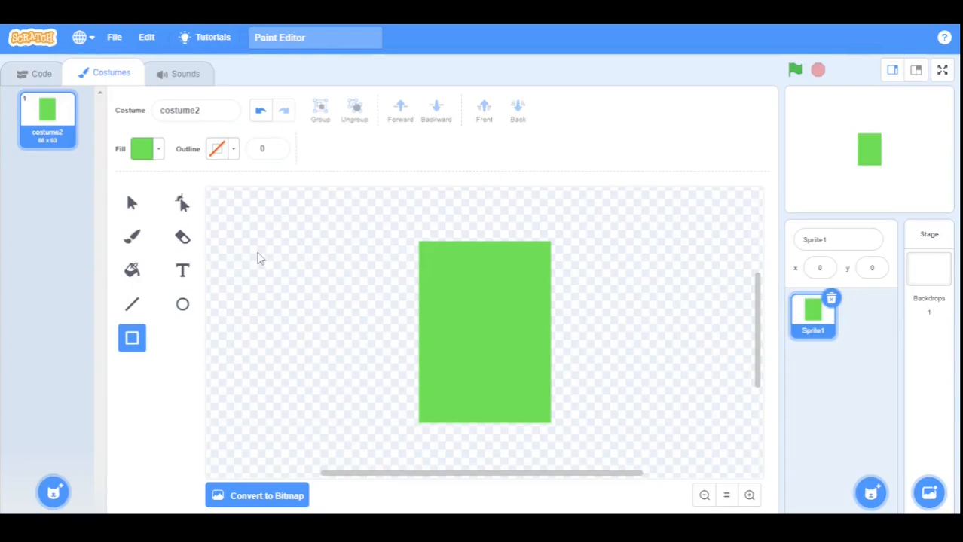
pyautogui.click(143, 149)
pyautogui.moveTo(173, 309); pyautogui.dragTo(92, 310)
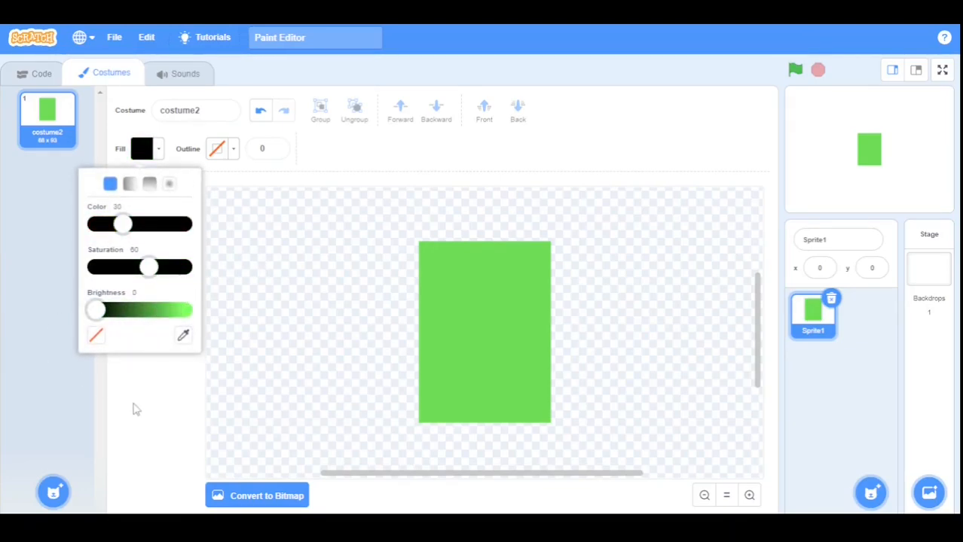
pyautogui.click(133, 405)
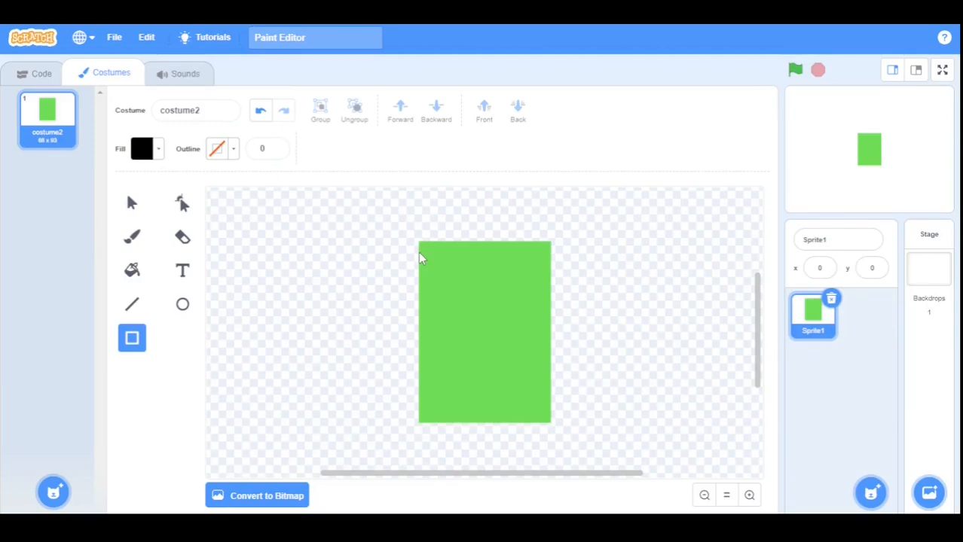
pyautogui.moveTo(418, 252)
pyautogui.mouseDown()
pyautogui.moveTo(407, 291)
pyautogui.moveTo(411, 261)
pyautogui.mouseUp()
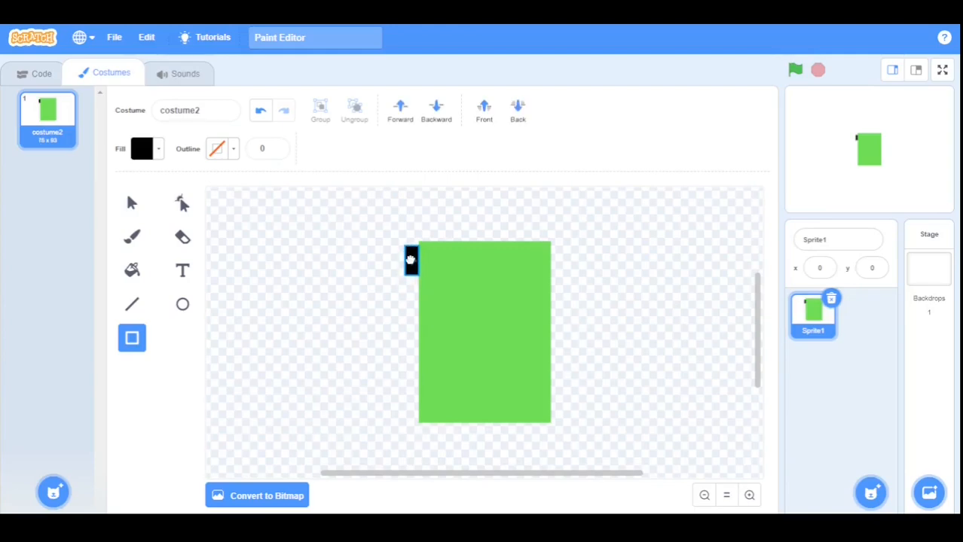
# Finish the black wheel and paste a copy at the body's top-right corner.
pyautogui.moveTo(411, 264); pyautogui.dragTo(411, 264)
pyautogui.click(133, 205)
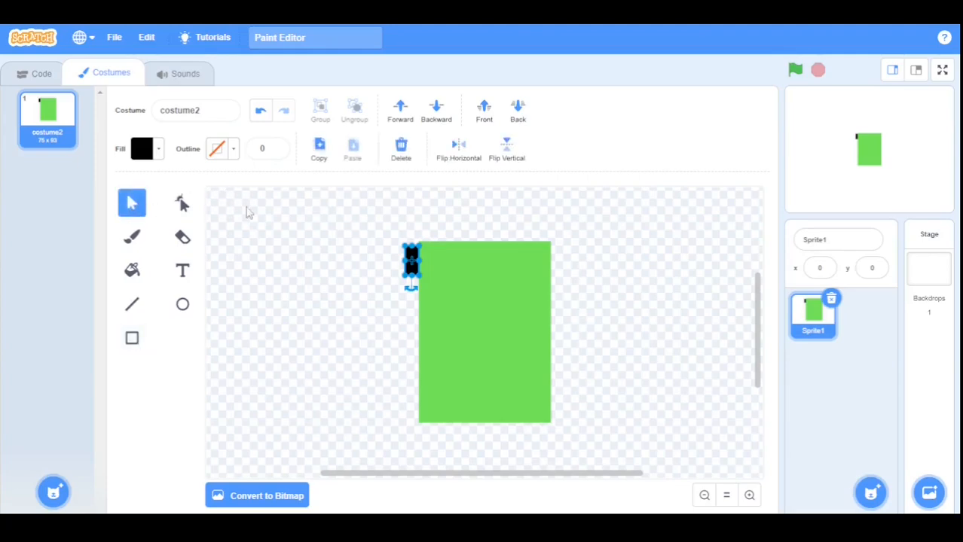
pyautogui.click(321, 152)
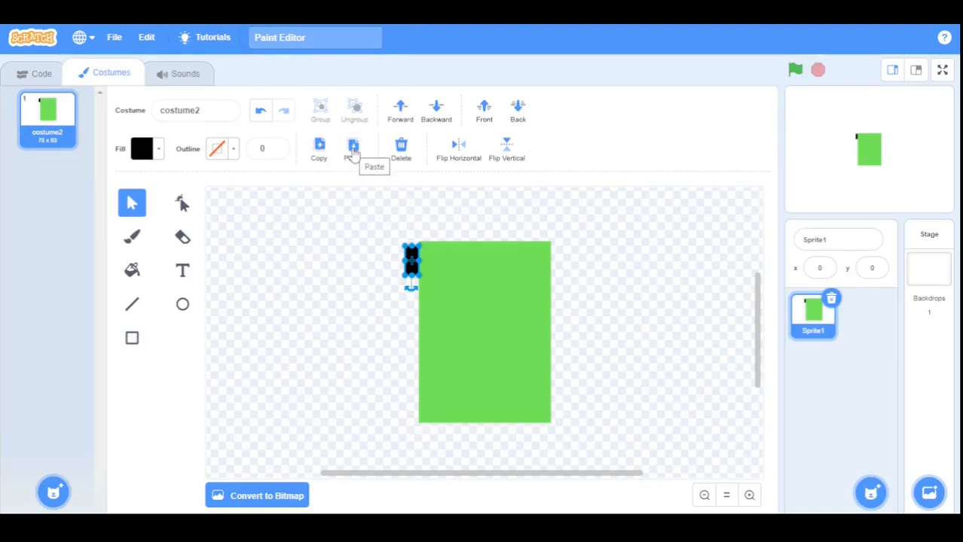
pyautogui.click(354, 151)
pyautogui.moveTo(419, 272); pyautogui.dragTo(557, 262)
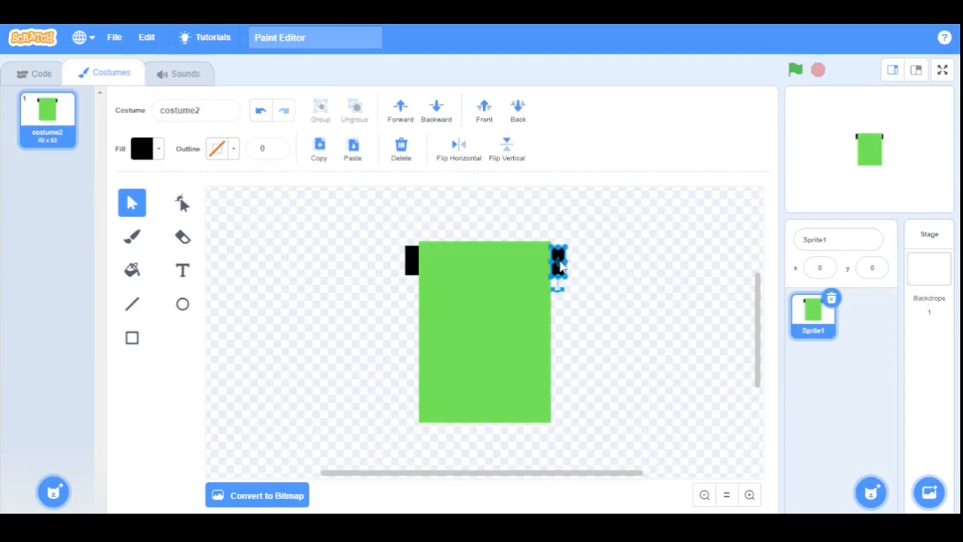
pyautogui.click(619, 280)
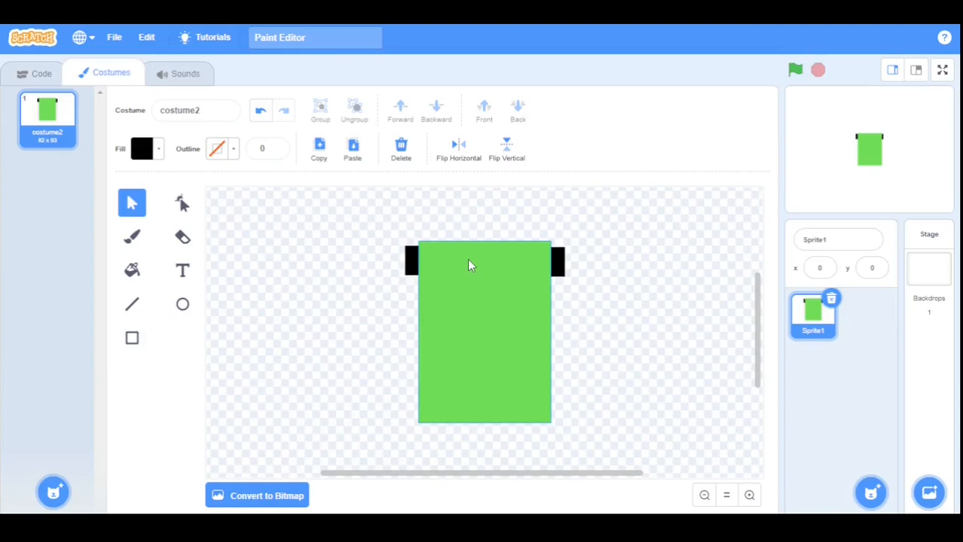
# Group the two front wheels and move the green body back between them.
pyautogui.moveTo(467, 258); pyautogui.dragTo(468, 342)
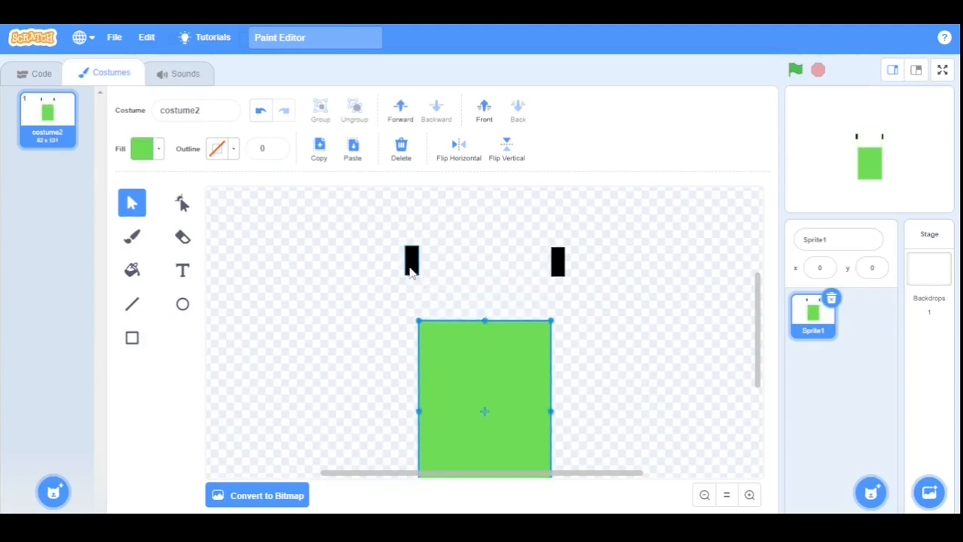
pyautogui.moveTo(365, 210); pyautogui.dragTo(582, 302)
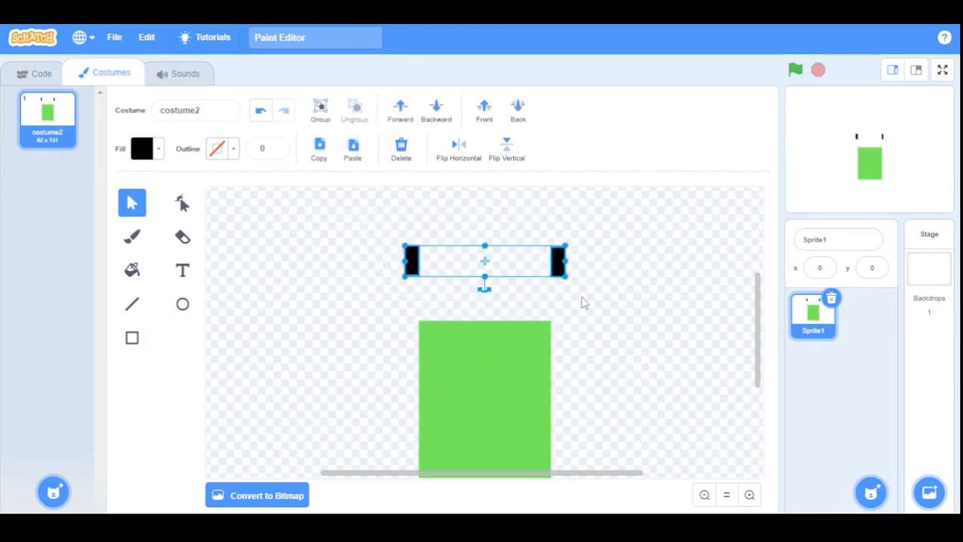
pyautogui.click(319, 111)
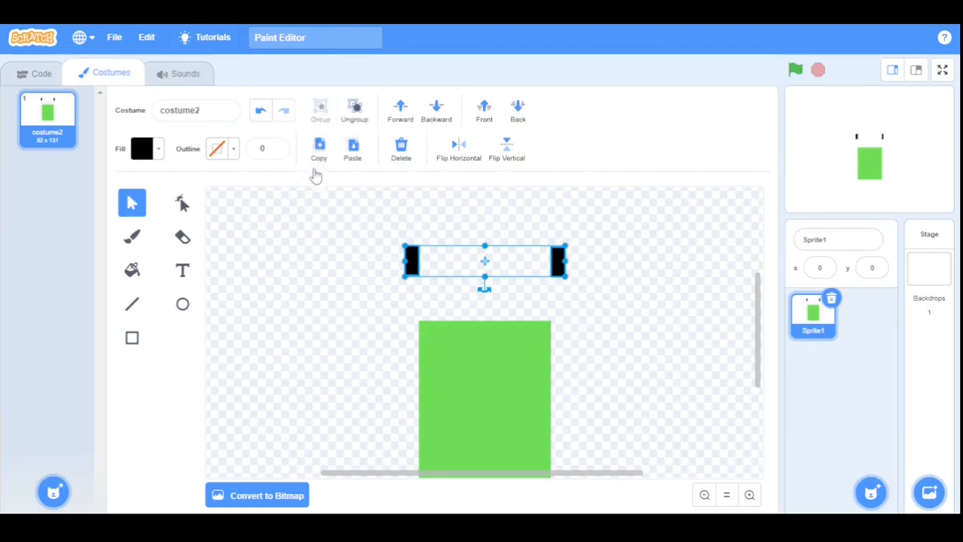
pyautogui.click(309, 227)
pyautogui.click(491, 381)
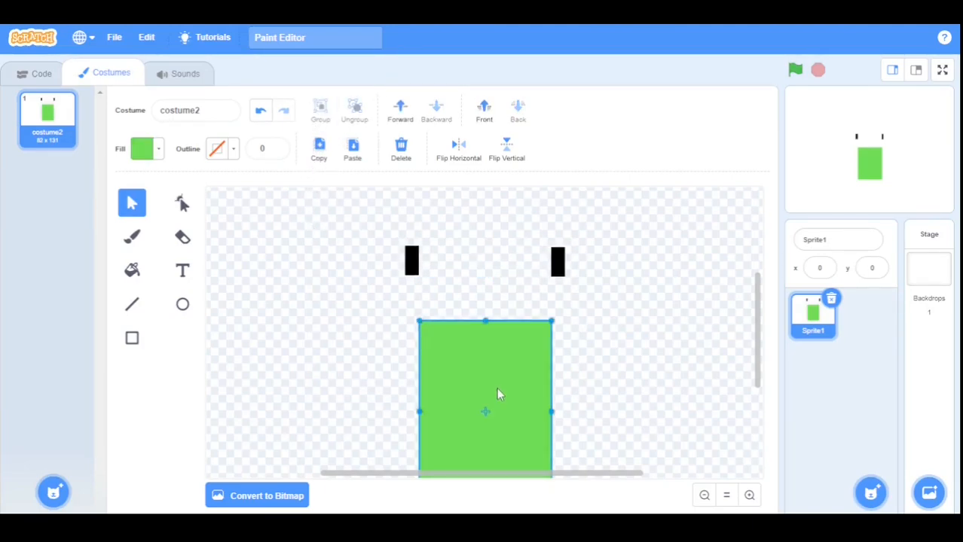
pyautogui.moveTo(497, 387); pyautogui.dragTo(504, 307)
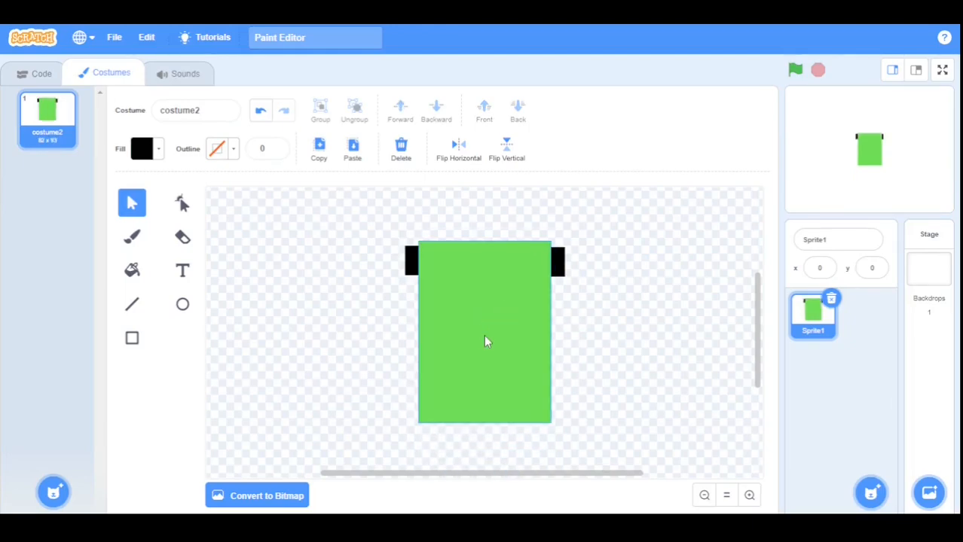
# Duplicate the front wheel pair and place the copy at the body's bottom corners.
pyautogui.click(417, 269)
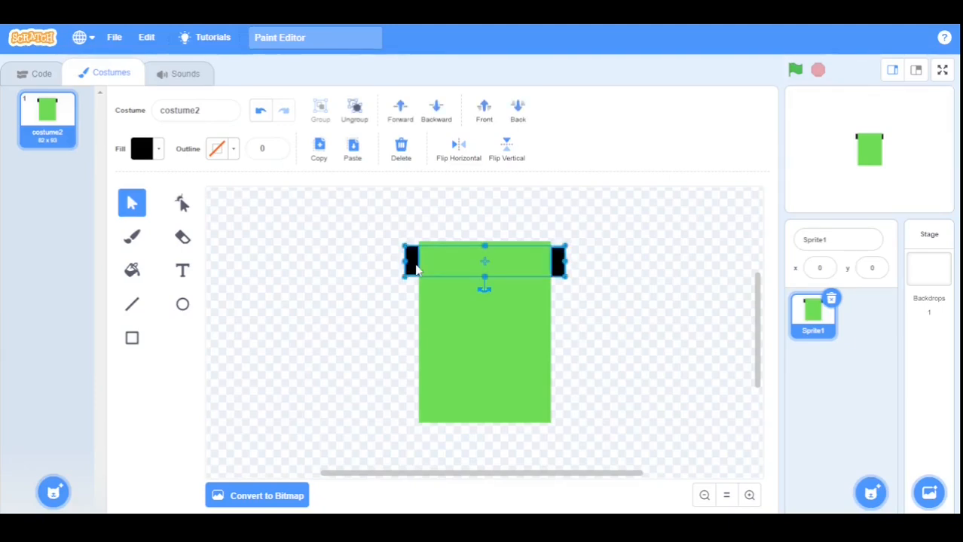
pyautogui.click(318, 153)
pyautogui.click(337, 206)
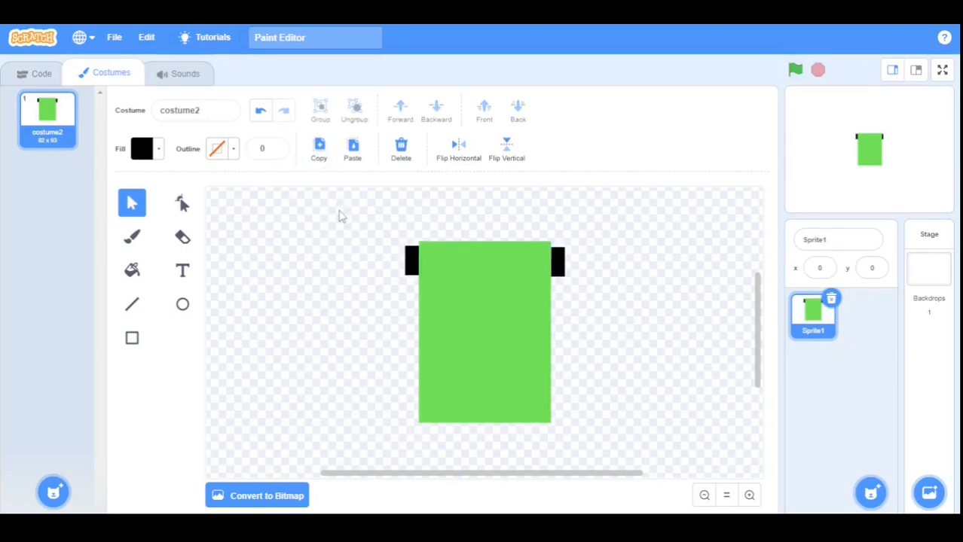
pyautogui.click(353, 148)
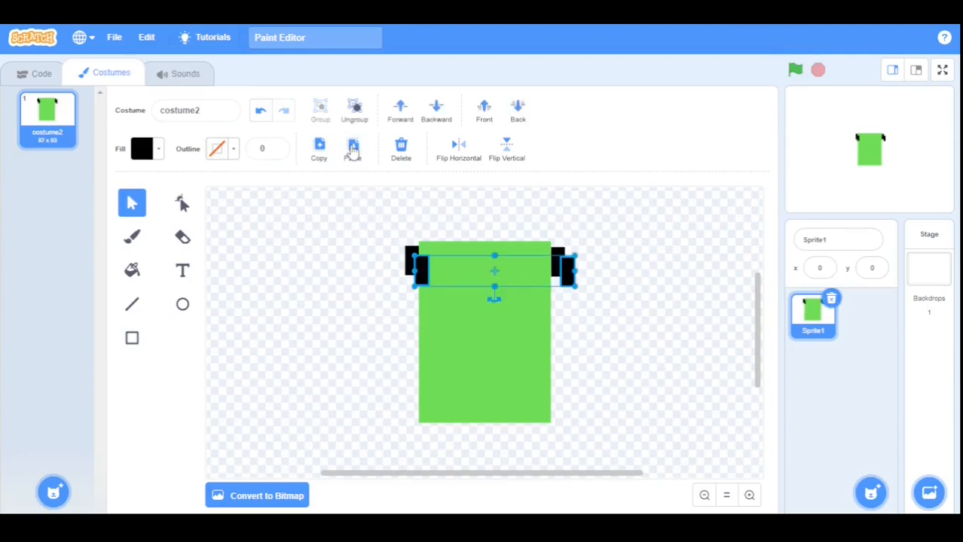
pyautogui.moveTo(424, 275); pyautogui.dragTo(413, 402)
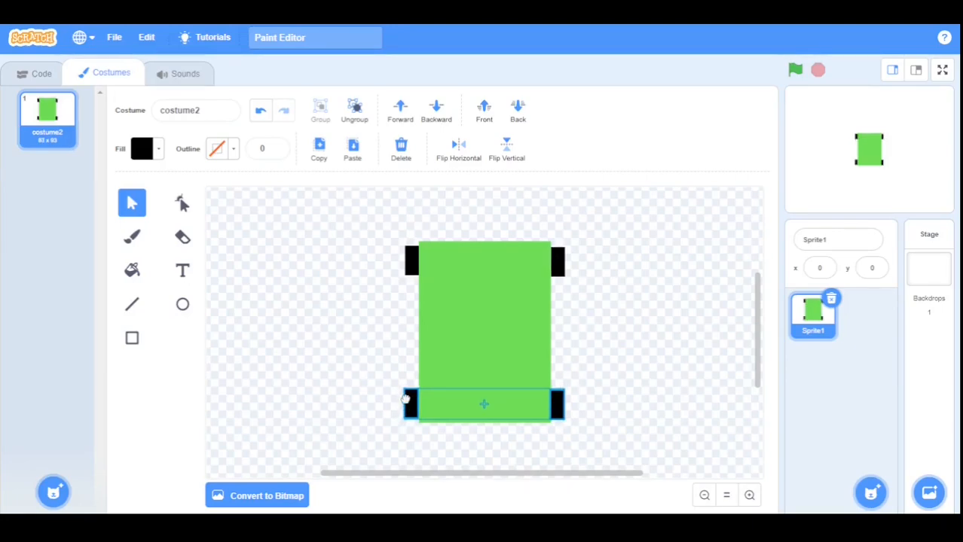
pyautogui.click(684, 357)
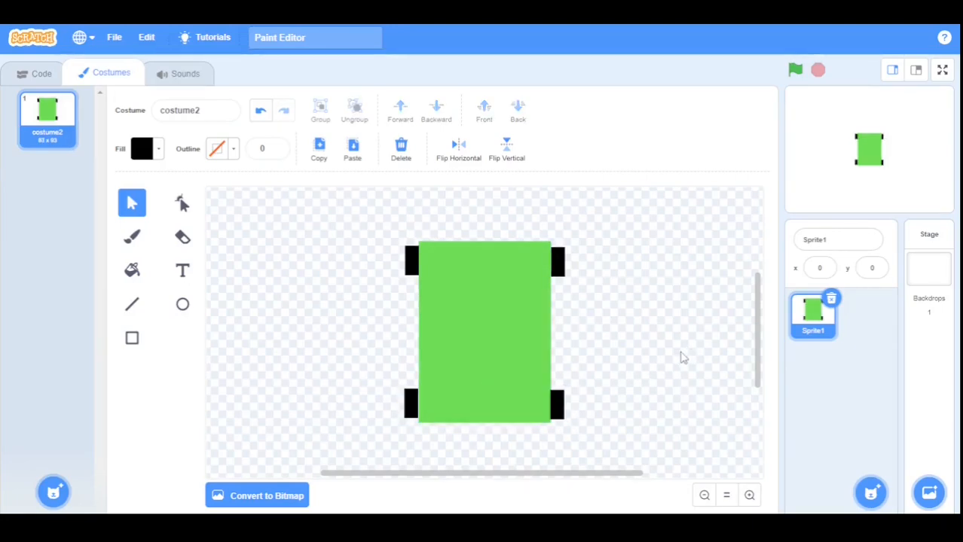
# Draw a yellow oval headlight near the green body's top-left corner.
pyautogui.click(182, 306)
pyautogui.click(143, 150)
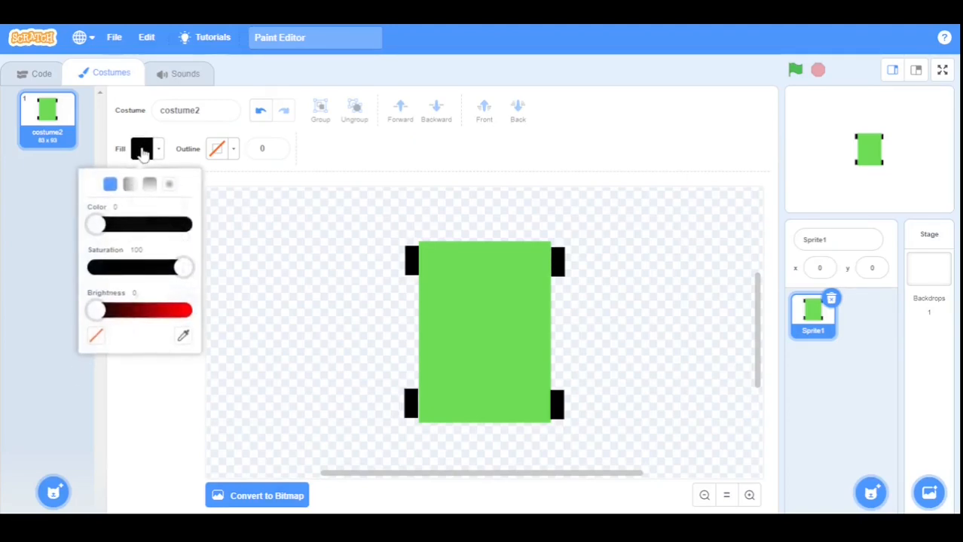
pyautogui.moveTo(97, 311); pyautogui.dragTo(241, 318)
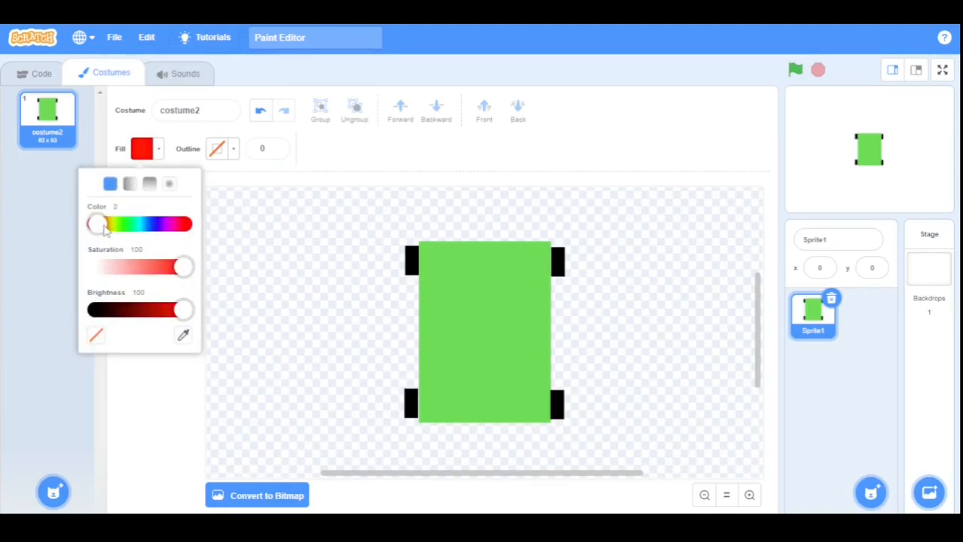
pyautogui.moveTo(105, 230); pyautogui.dragTo(112, 226)
pyautogui.click(462, 277)
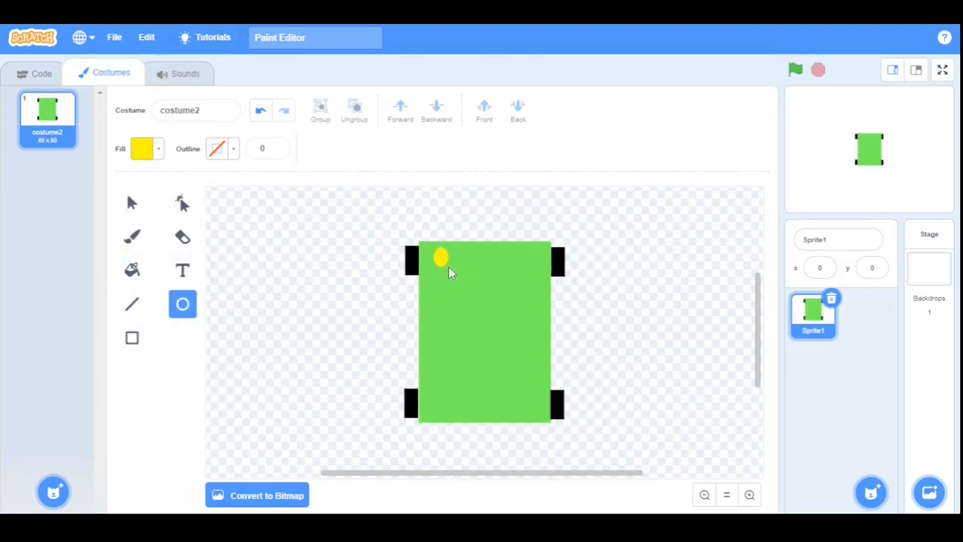
pyautogui.moveTo(433, 251); pyautogui.dragTo(449, 274)
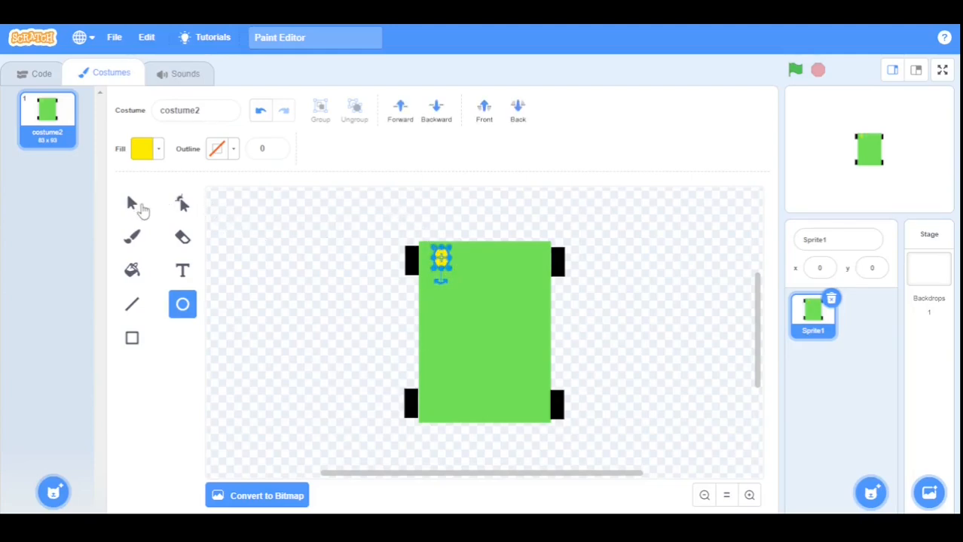
# Copy the headlight to the body's top-right corner, nudging it slightly right.
pyautogui.click(136, 205)
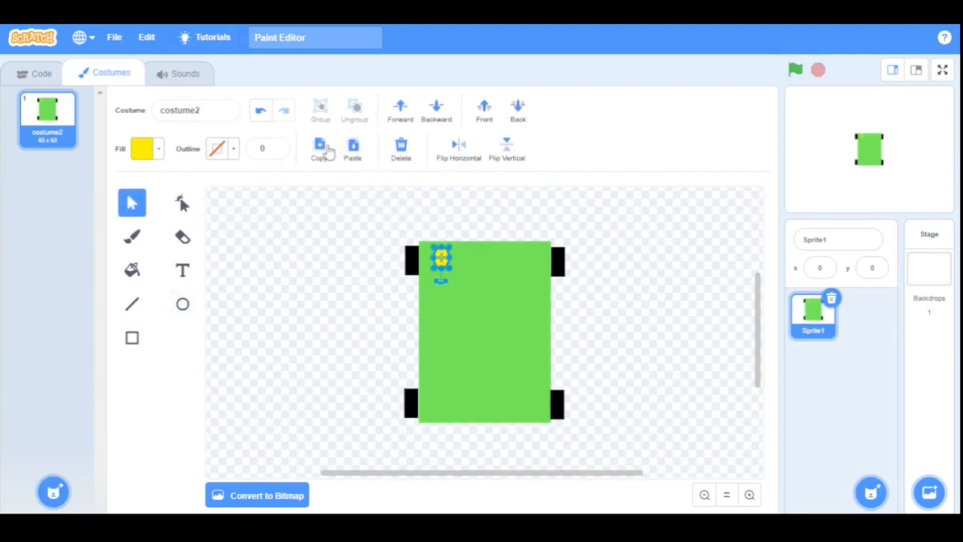
pyautogui.click(323, 150)
pyautogui.click(329, 245)
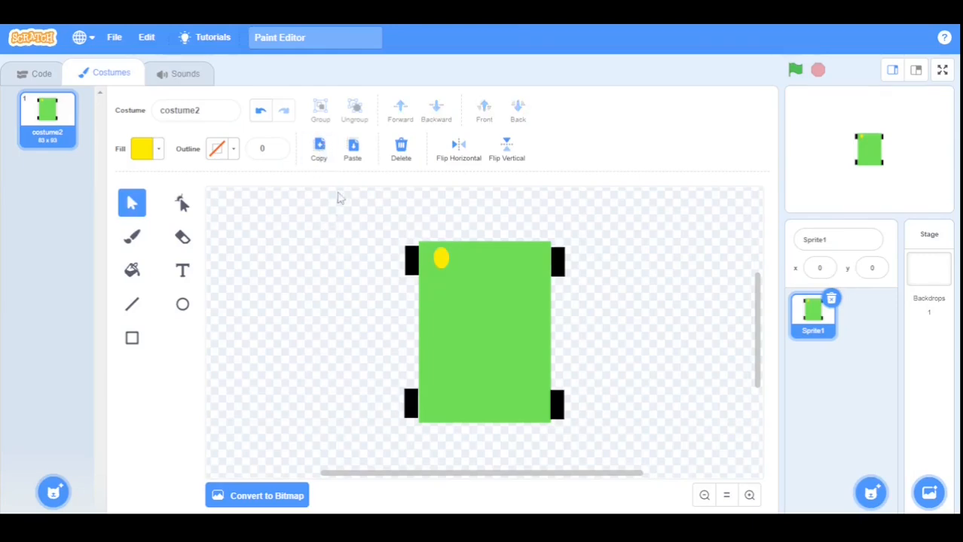
pyautogui.click(362, 159)
pyautogui.moveTo(451, 271); pyautogui.dragTo(524, 258)
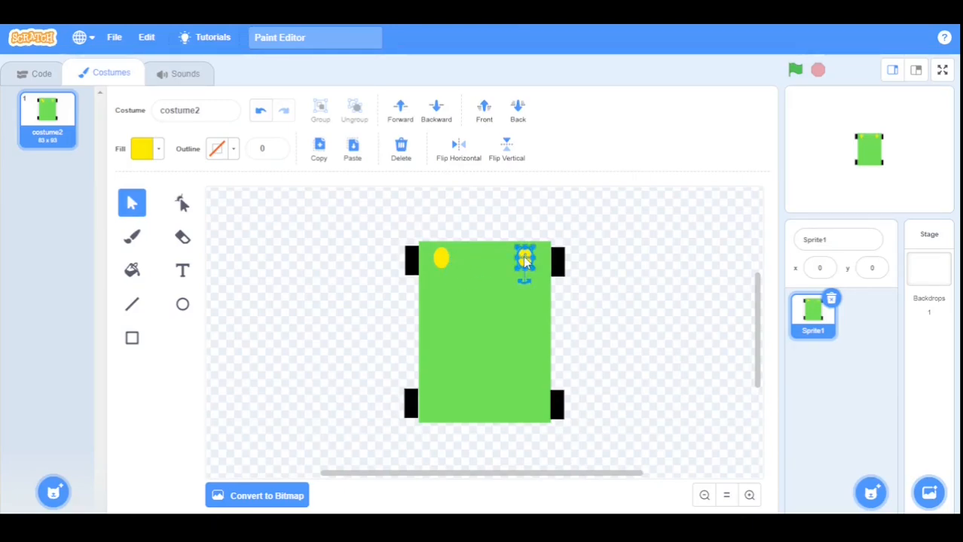
pyautogui.click(619, 300)
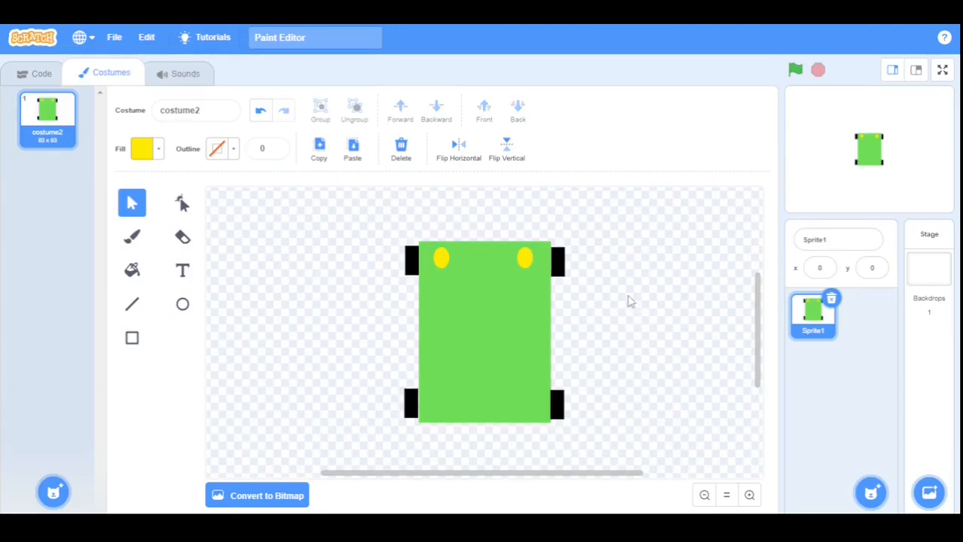
pyautogui.click(526, 260)
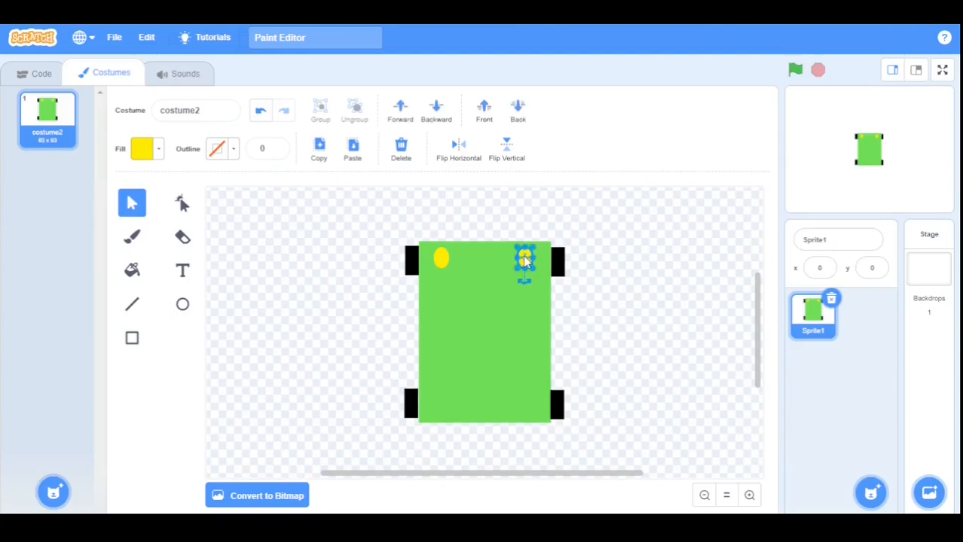
pyautogui.moveTo(526, 260); pyautogui.dragTo(532, 260)
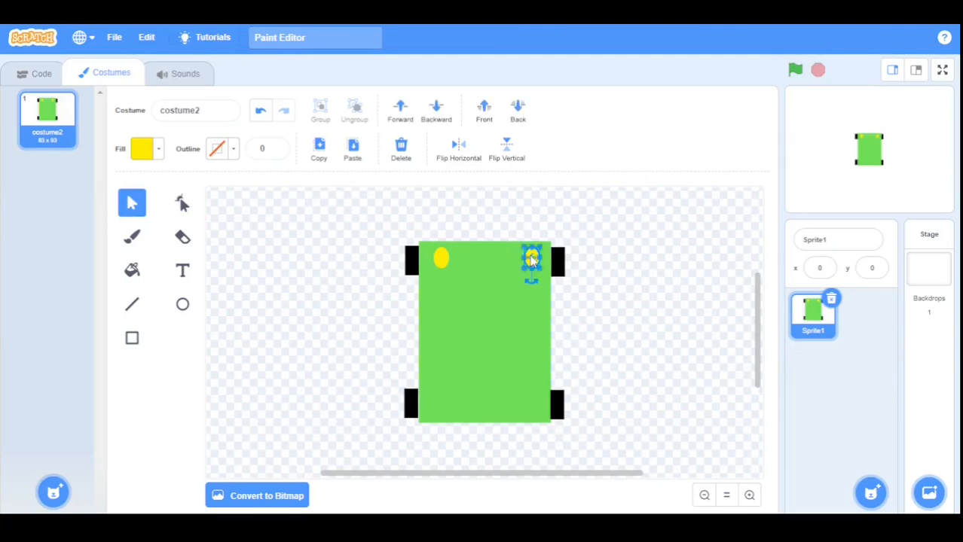
pyautogui.click(289, 230)
pyautogui.click(131, 339)
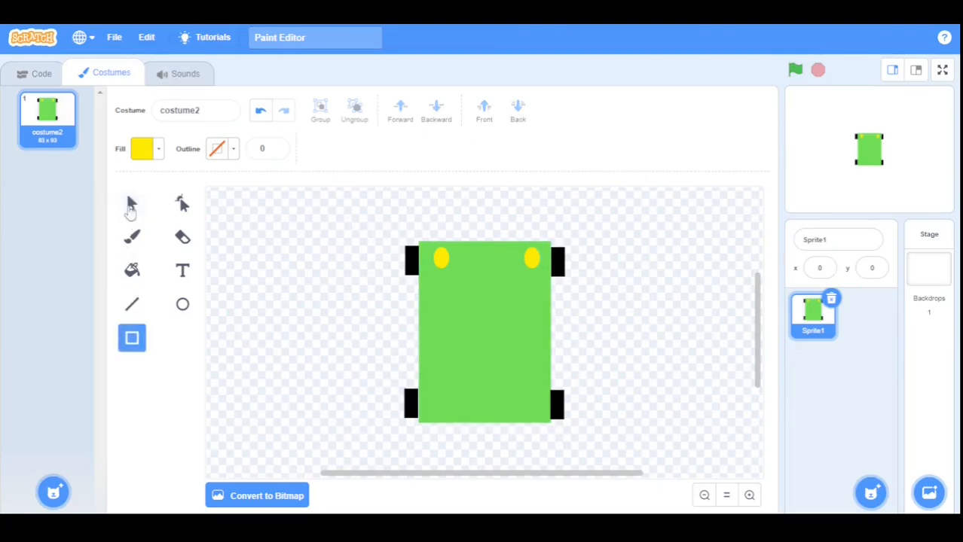
# Draw a thin black rectangle spanning the gap between the two yellow headlights.
pyautogui.click(141, 148)
pyautogui.moveTo(183, 311); pyautogui.dragTo(45, 345)
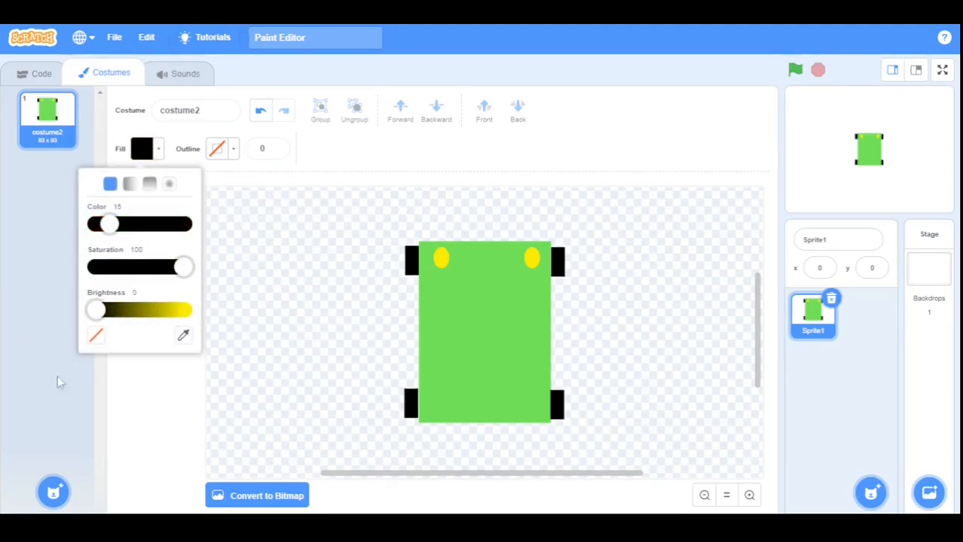
pyautogui.click(148, 423)
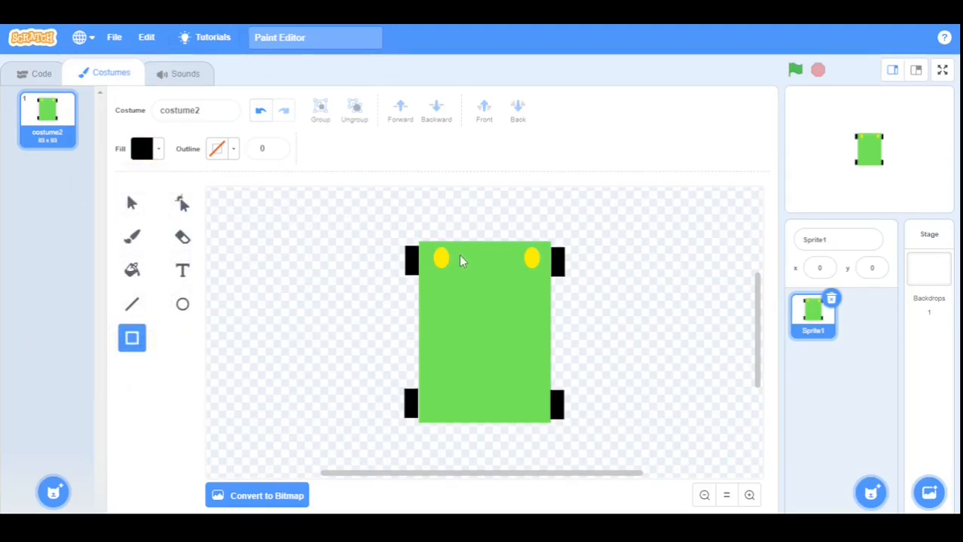
pyautogui.moveTo(460, 256)
pyautogui.mouseDown()
pyautogui.moveTo(511, 271)
pyautogui.moveTo(490, 261)
pyautogui.mouseUp()
pyautogui.click(654, 330)
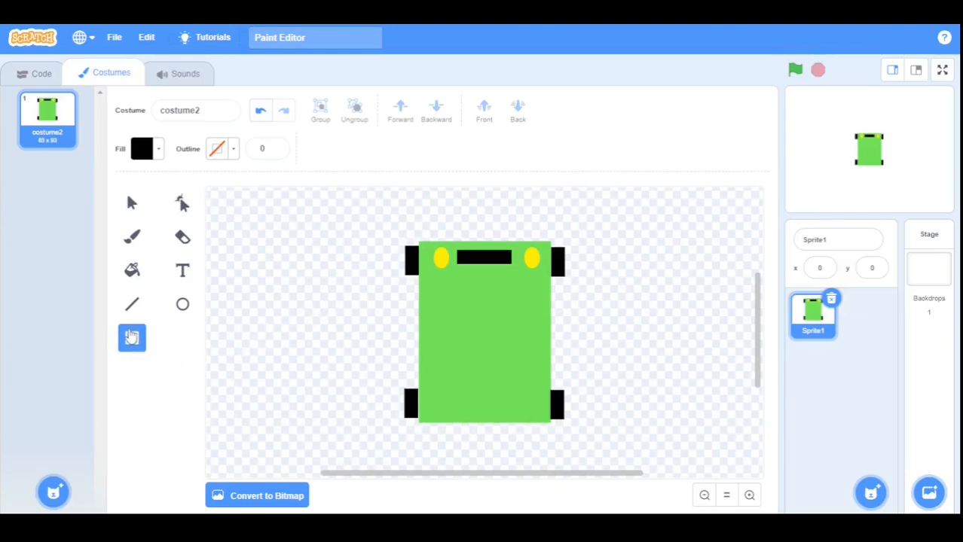
pyautogui.click(147, 156)
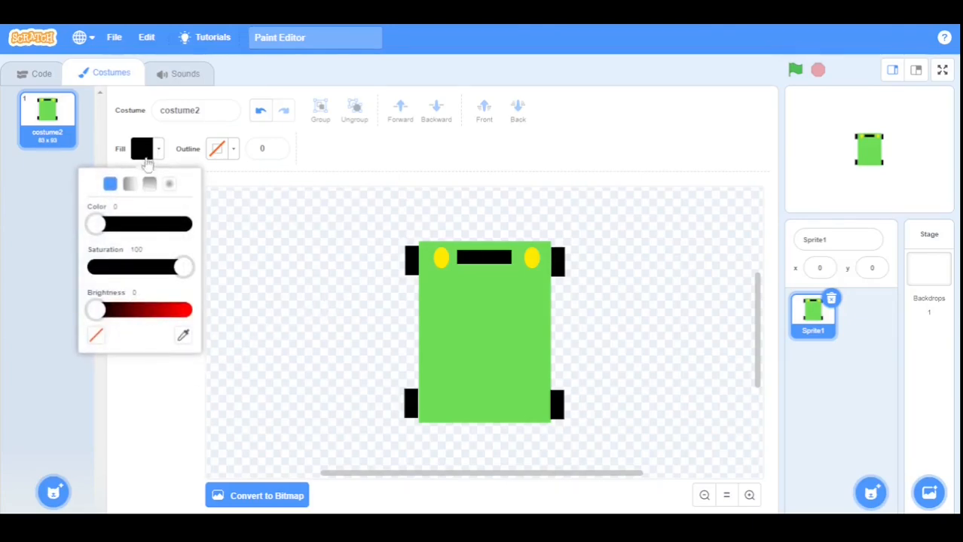
# Draw an unfilled square with a width-6 black outline mid-body, then reset outline width to 0.
pyautogui.click(98, 339)
pyautogui.click(118, 405)
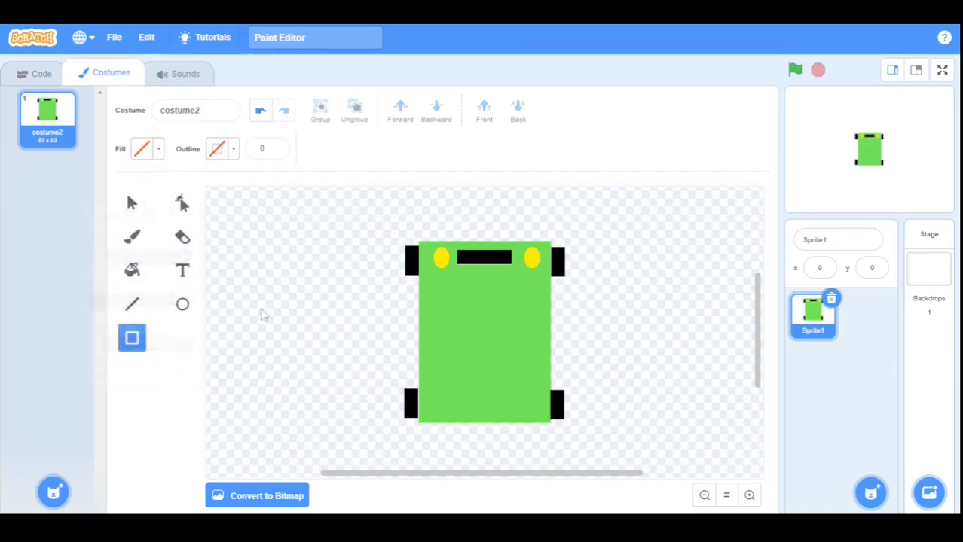
pyautogui.click(276, 148)
pyautogui.click(275, 148)
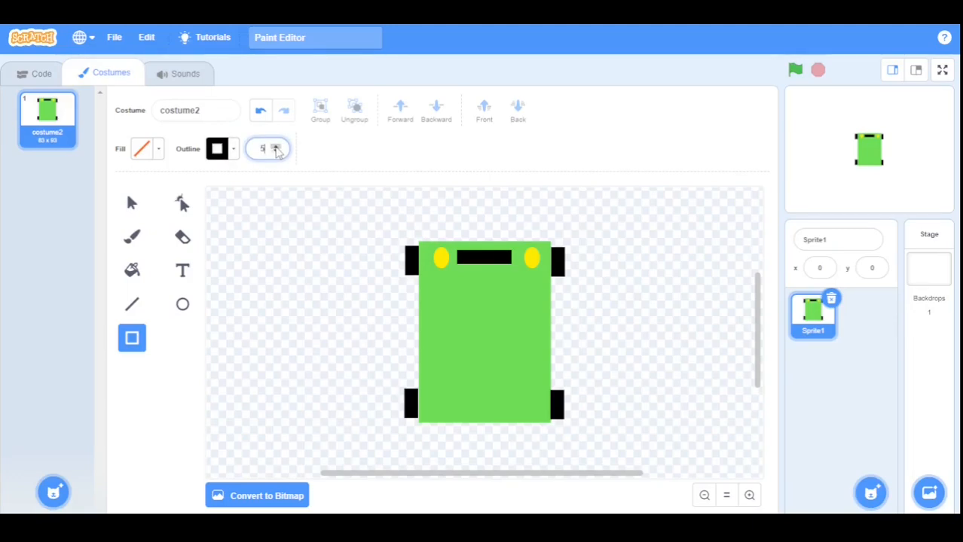
pyautogui.click(276, 147)
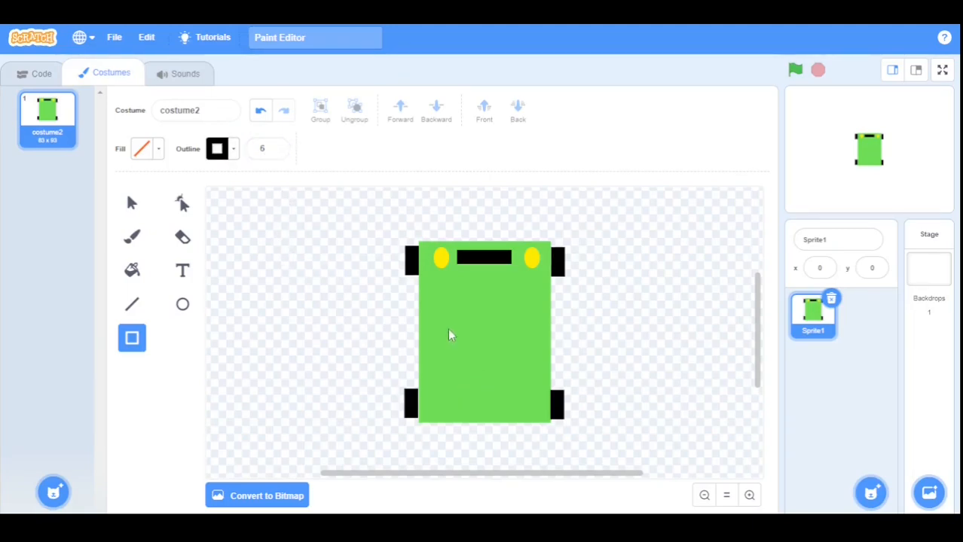
pyautogui.moveTo(453, 304)
pyautogui.mouseDown()
pyautogui.moveTo(491, 350)
pyautogui.moveTo(517, 364)
pyautogui.moveTo(517, 351)
pyautogui.mouseUp()
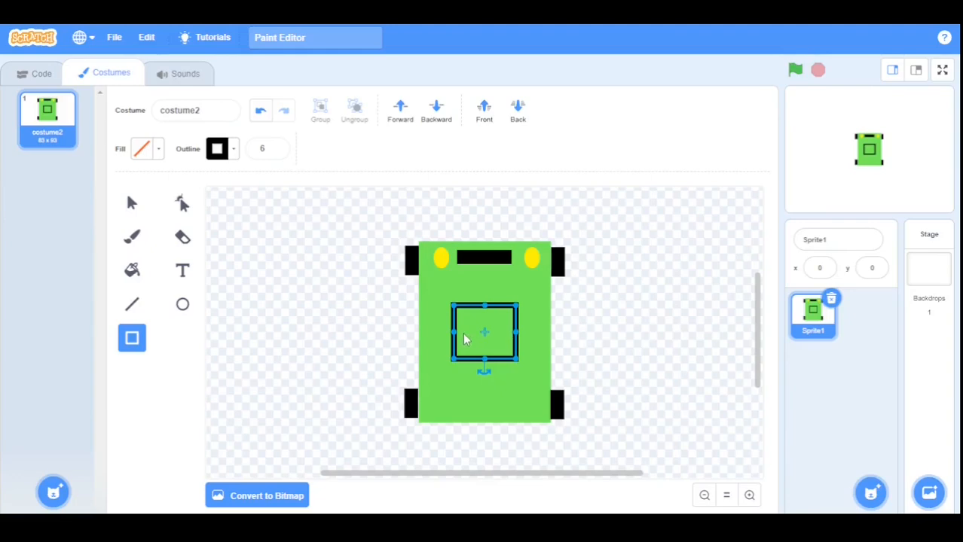
pyautogui.moveTo(453, 308); pyautogui.dragTo(444, 299)
pyautogui.moveTo(516, 337); pyautogui.dragTo(520, 346)
pyautogui.click(523, 347)
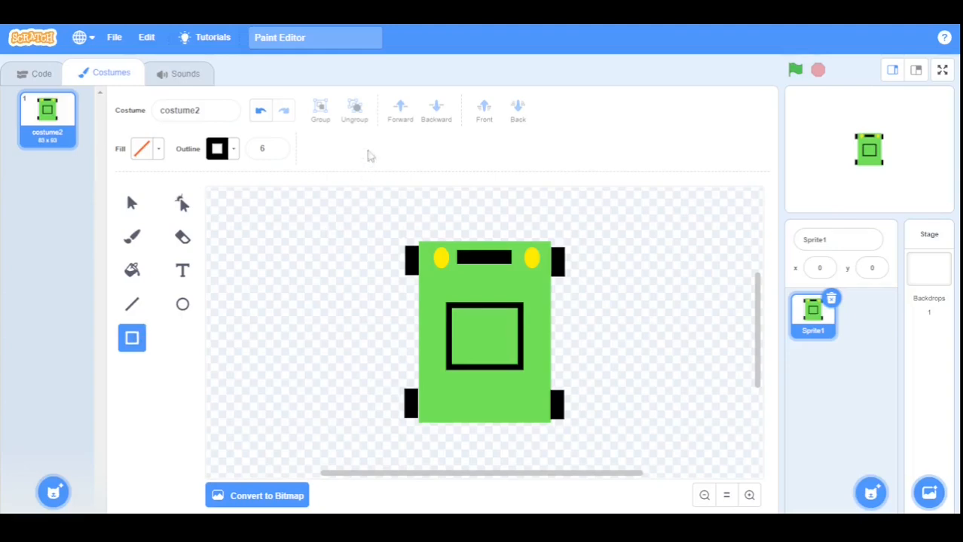
pyautogui.click(276, 152)
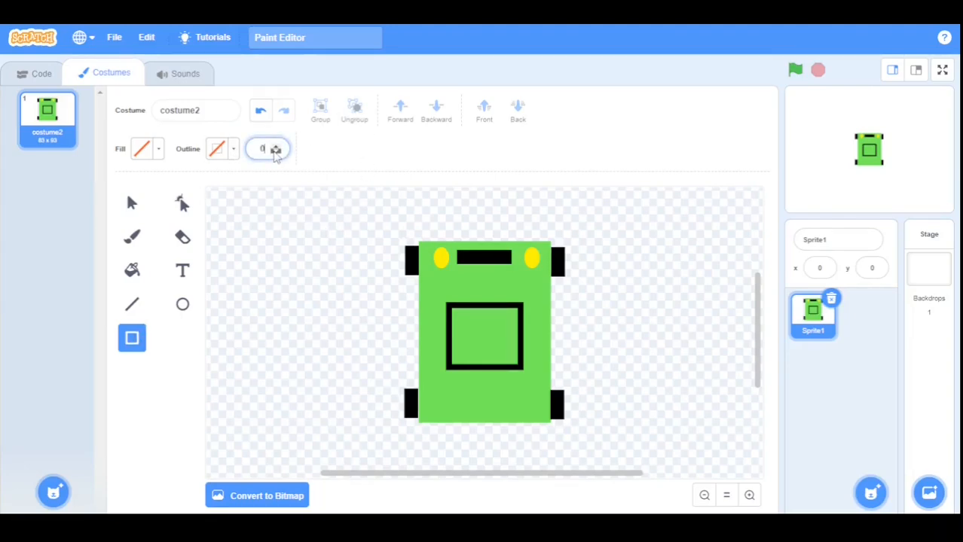
# Set the fill to black and draw a wide black bar along the square's top edge.
pyautogui.click(156, 150)
pyautogui.moveTo(184, 309); pyautogui.dragTo(30, 308)
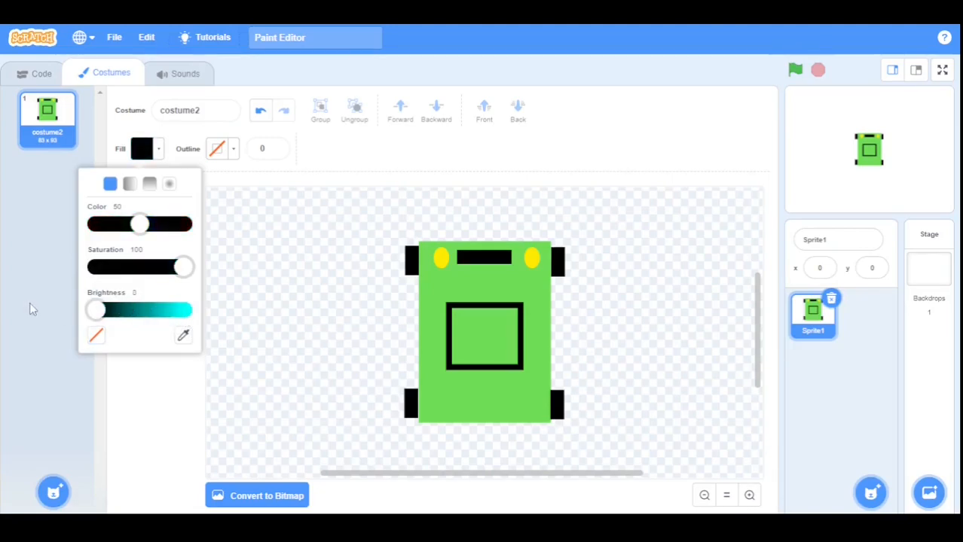
pyautogui.click(111, 391)
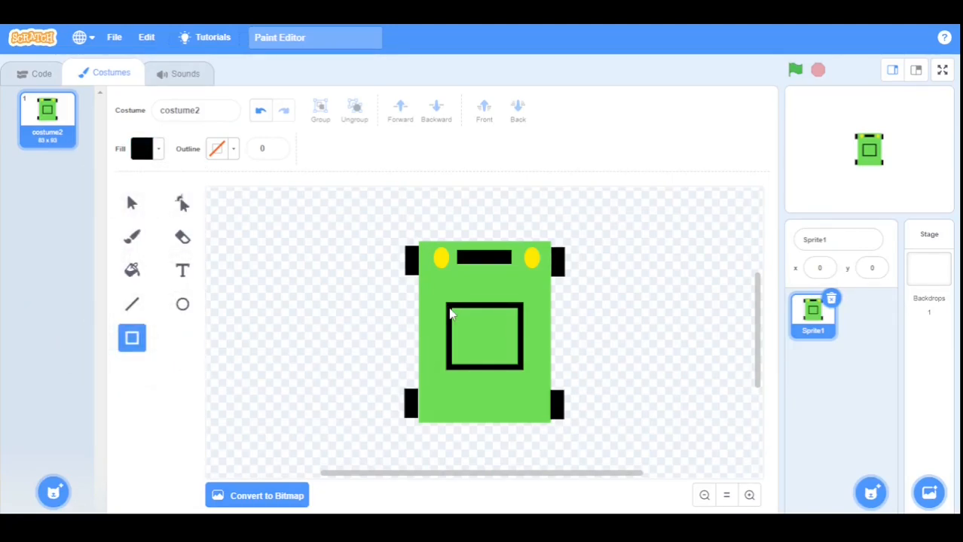
pyautogui.click(749, 496)
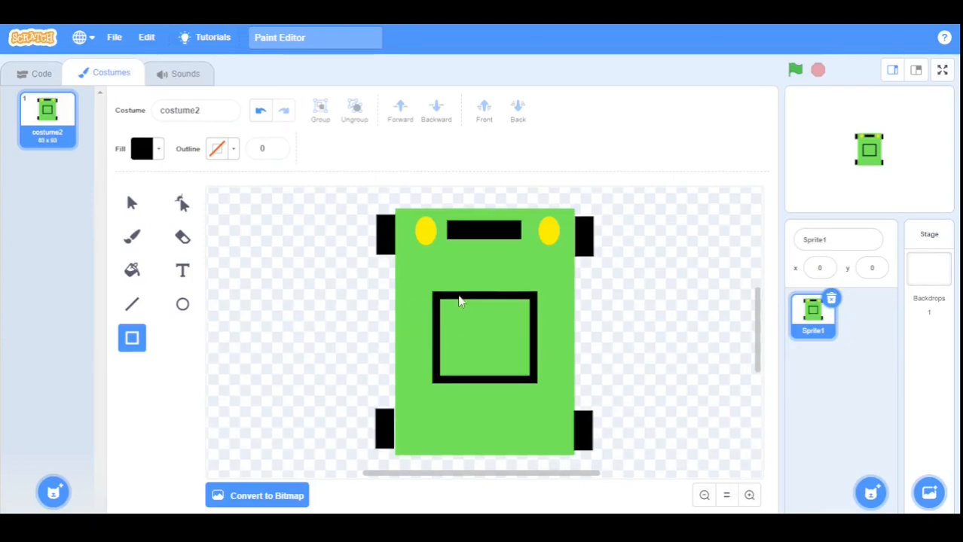
pyautogui.moveTo(537, 301); pyautogui.dragTo(538, 270)
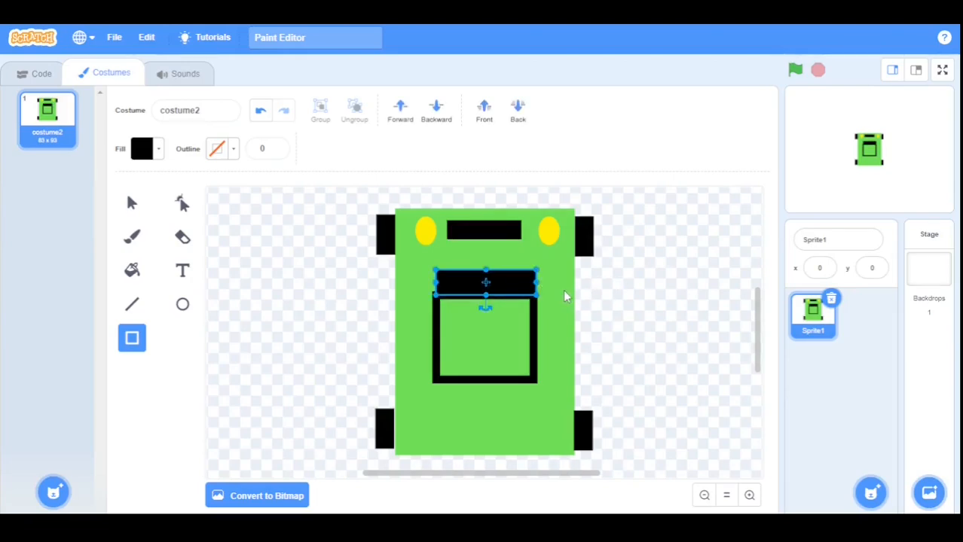
pyautogui.moveTo(438, 282); pyautogui.dragTo(436, 280)
pyautogui.moveTo(536, 281); pyautogui.dragTo(537, 280)
# Copy the black bar down onto the square's bottom edge.
pyautogui.click(138, 199)
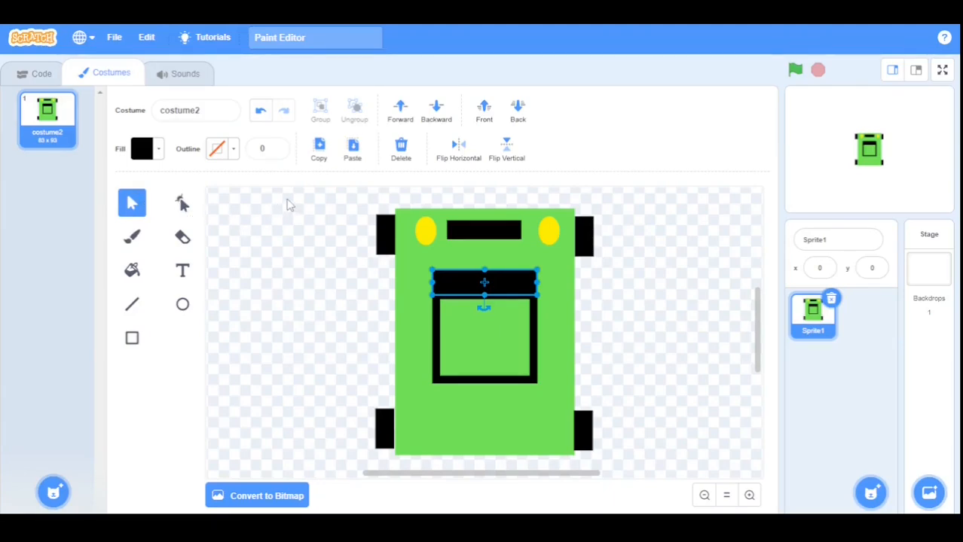
pyautogui.click(318, 152)
pyautogui.click(318, 194)
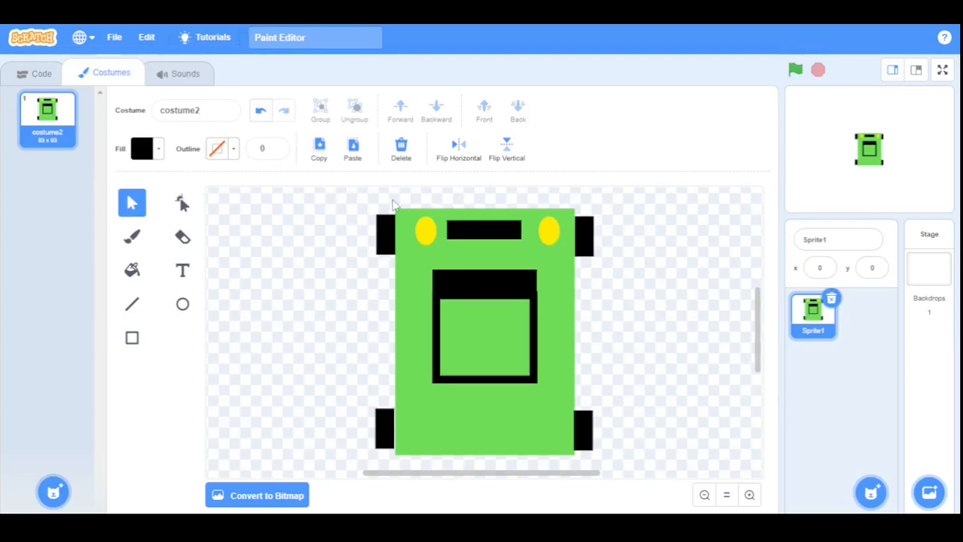
pyautogui.click(353, 154)
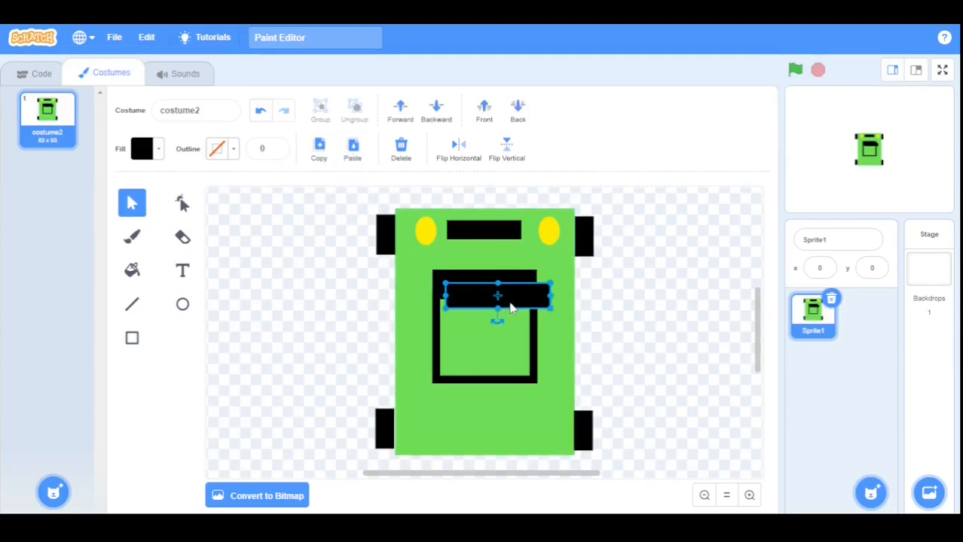
pyautogui.moveTo(511, 313); pyautogui.dragTo(496, 397)
pyautogui.click(622, 386)
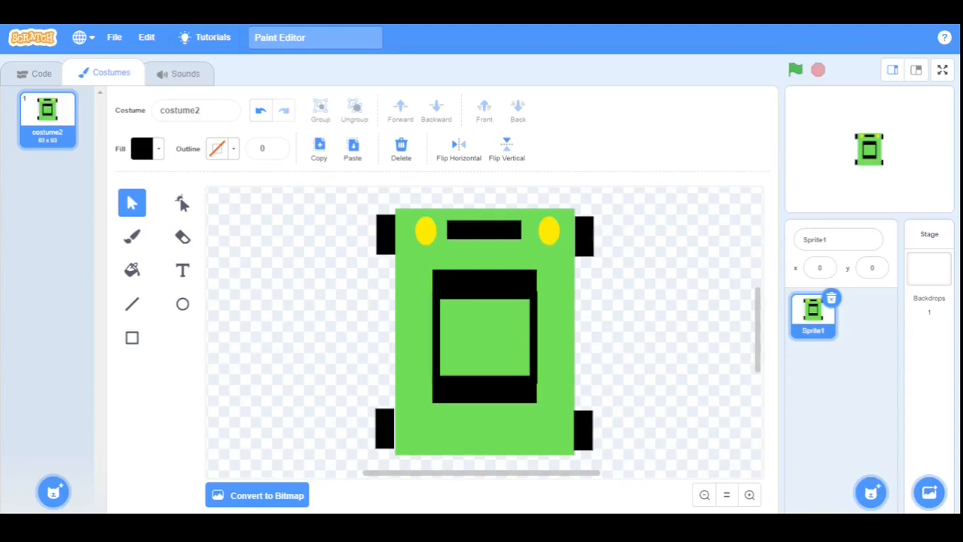
pyautogui.moveTo(761, 362); pyautogui.dragTo(761, 376)
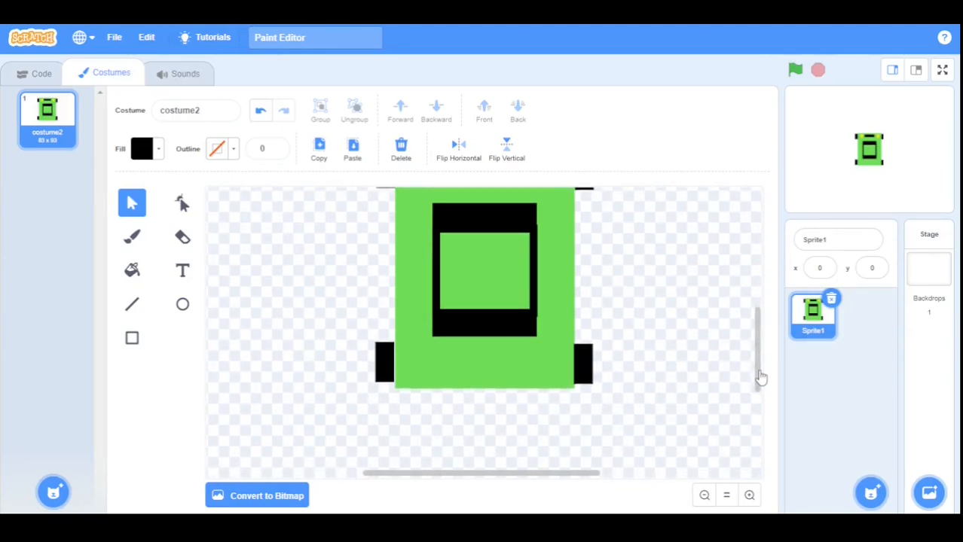
# Draw a red taillight rectangle at the green body's lower-left edge.
pyautogui.click(131, 339)
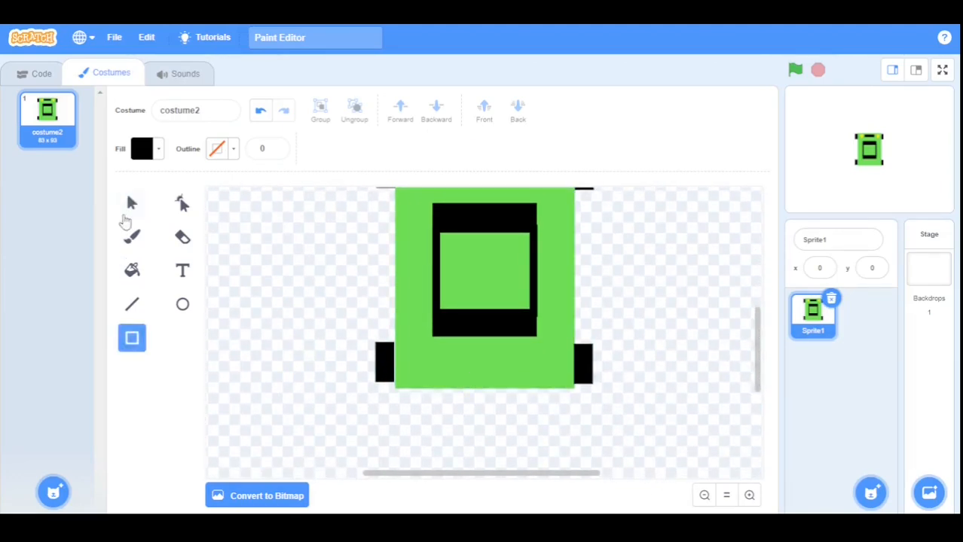
pyautogui.click(142, 150)
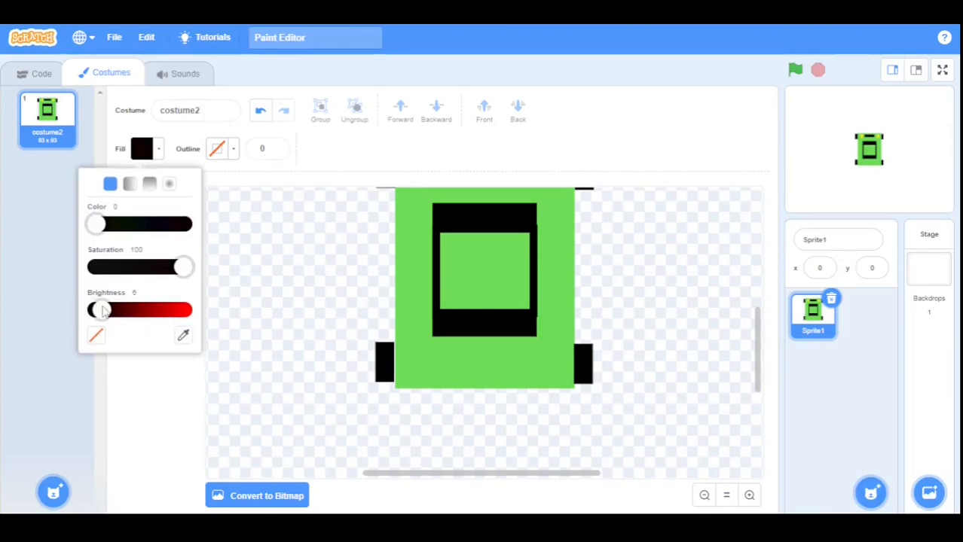
pyautogui.moveTo(102, 310); pyautogui.dragTo(286, 312)
pyautogui.click(178, 390)
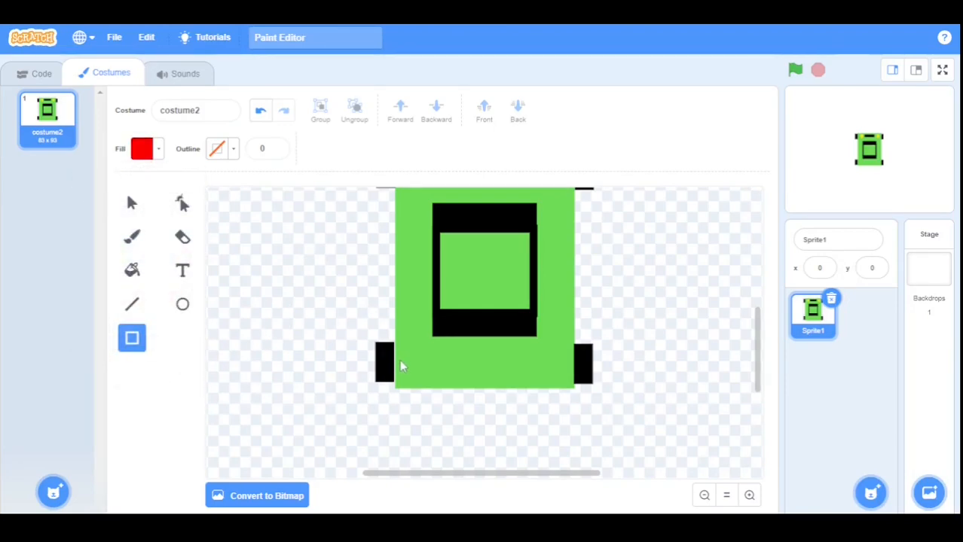
pyautogui.moveTo(395, 360); pyautogui.dragTo(411, 391)
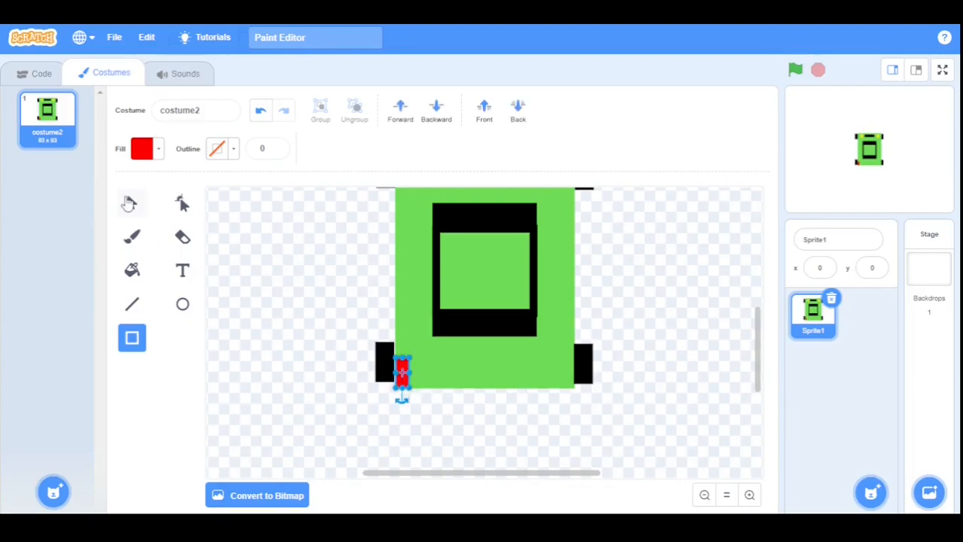
# Copy the red taillight to the lower-right corner beside the right rear wheel.
pyautogui.click(128, 203)
pyautogui.click(318, 151)
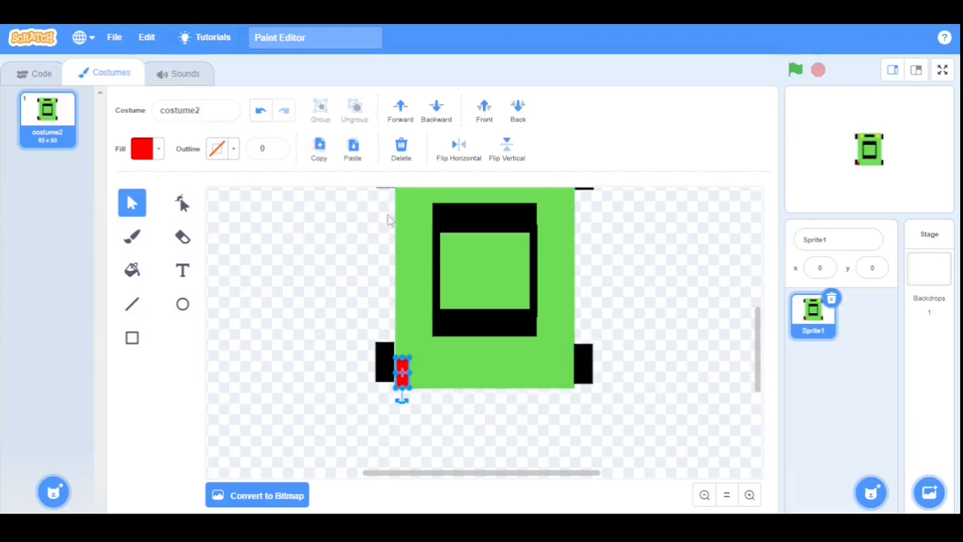
pyautogui.click(358, 162)
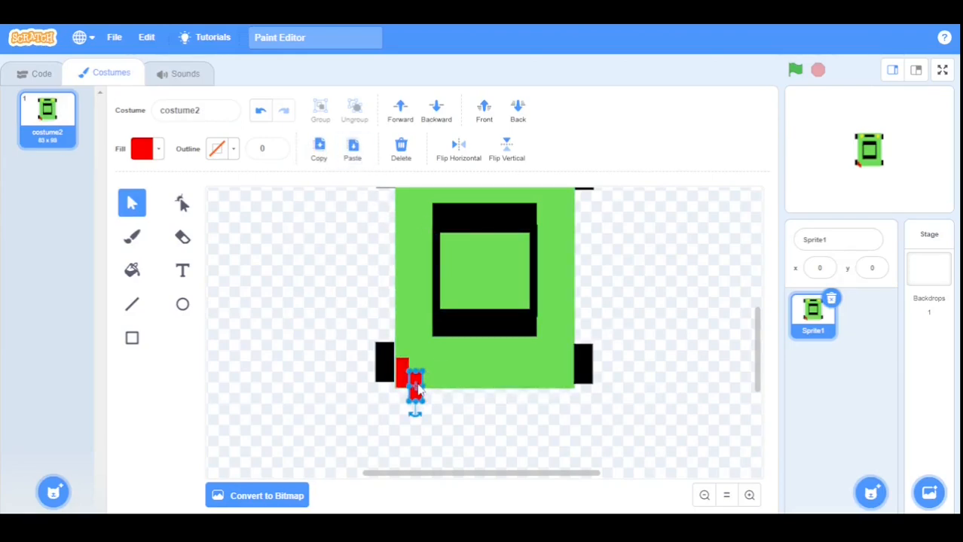
pyautogui.moveTo(417, 392); pyautogui.dragTo(567, 372)
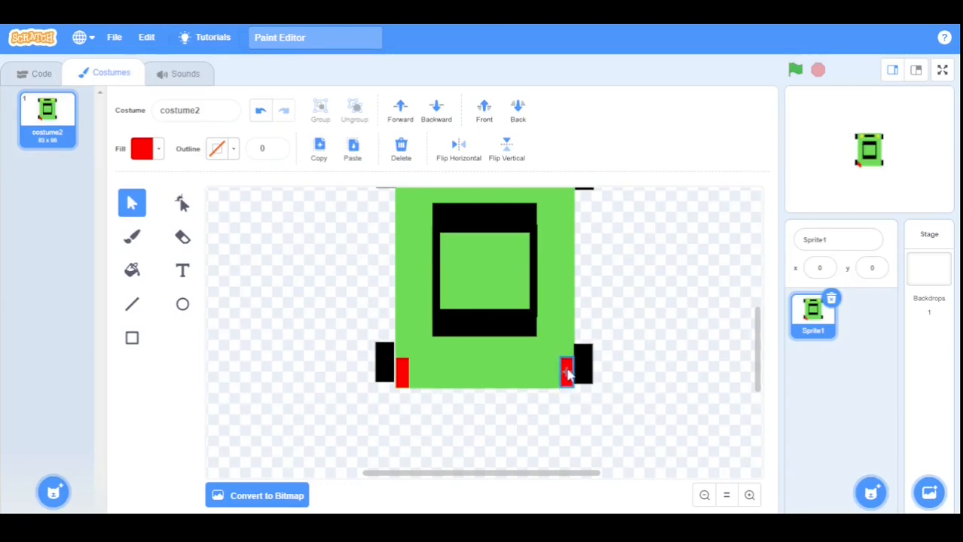
pyautogui.click(622, 401)
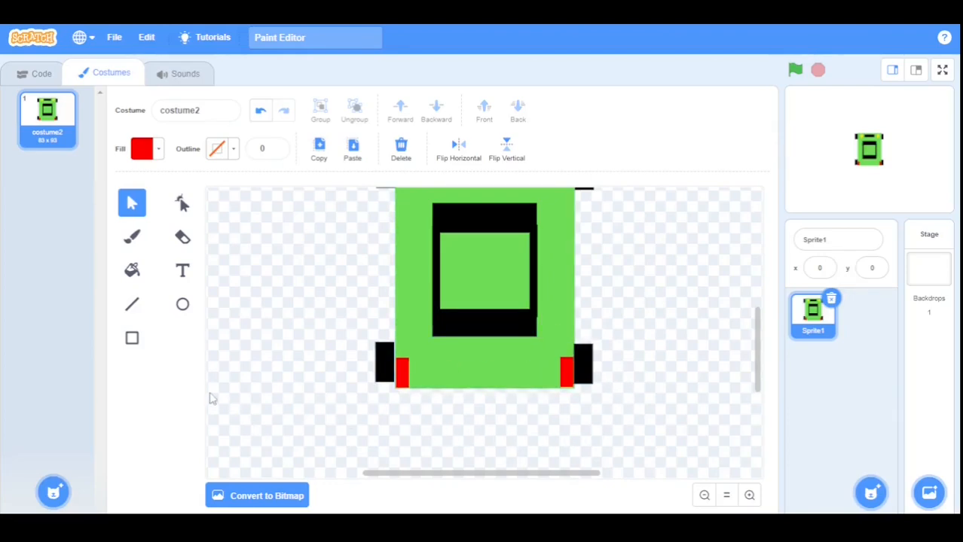
# Draw short black diagonal lines of width 2 beneath the car's left and right rear corners.
pyautogui.click(133, 305)
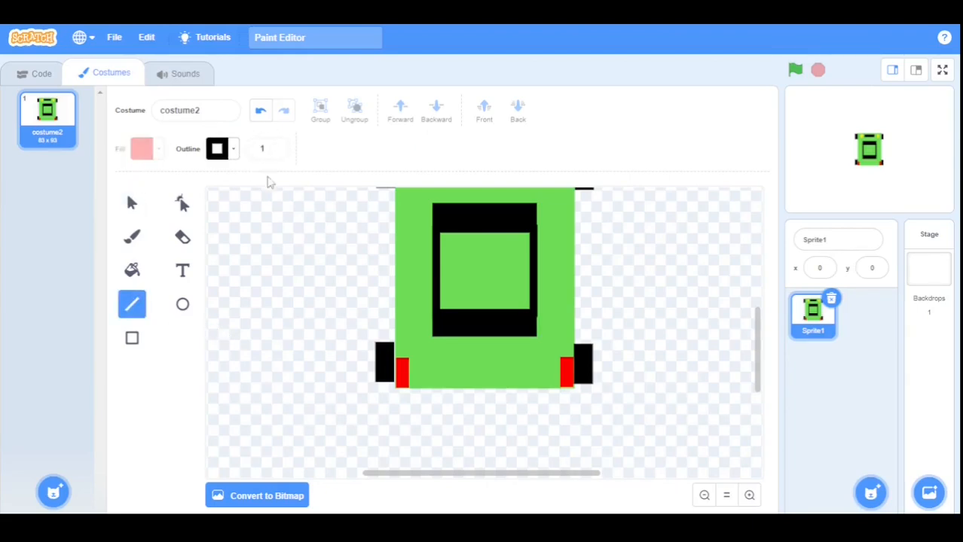
pyautogui.click(275, 148)
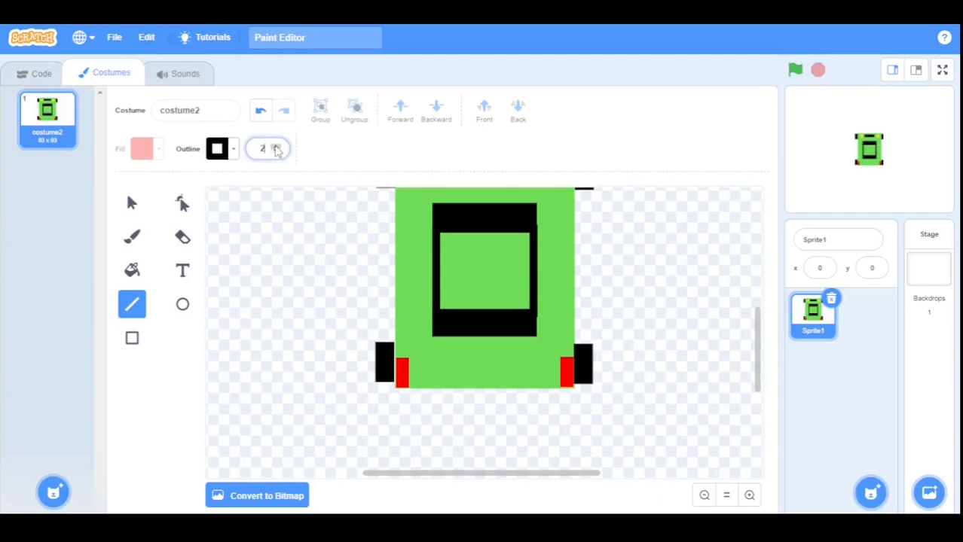
pyautogui.click(395, 406)
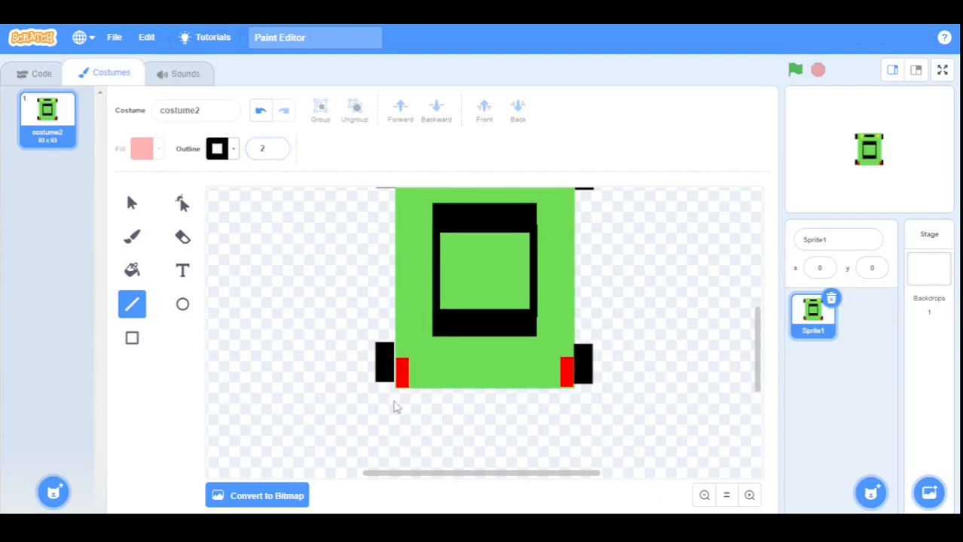
pyautogui.moveTo(399, 392)
pyautogui.mouseDown()
pyautogui.moveTo(385, 434)
pyautogui.moveTo(388, 414)
pyautogui.moveTo(416, 427)
pyautogui.moveTo(426, 410)
pyautogui.mouseUp()
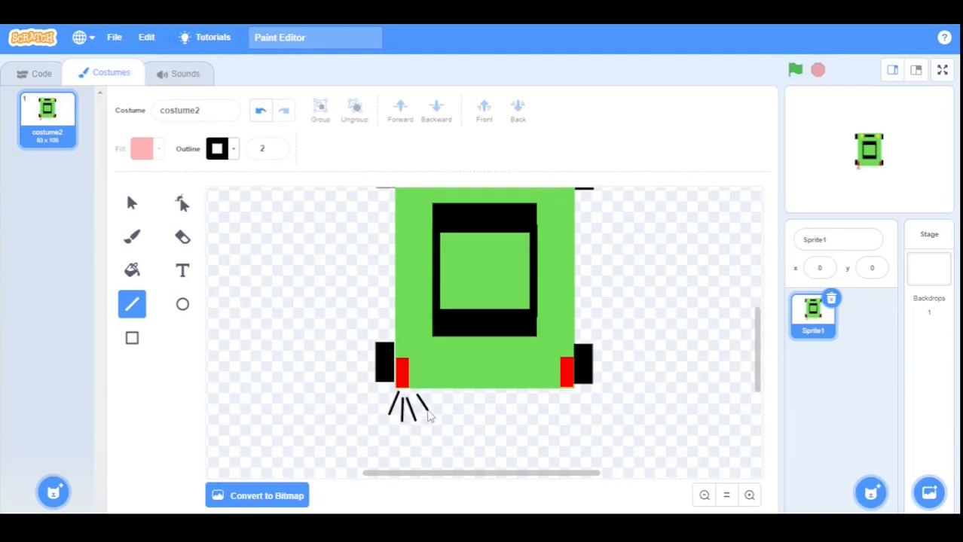
pyautogui.moveTo(563, 398)
pyautogui.mouseDown()
pyautogui.moveTo(552, 427)
pyautogui.moveTo(568, 432)
pyautogui.moveTo(587, 420)
pyautogui.moveTo(538, 427)
pyautogui.mouseUp()
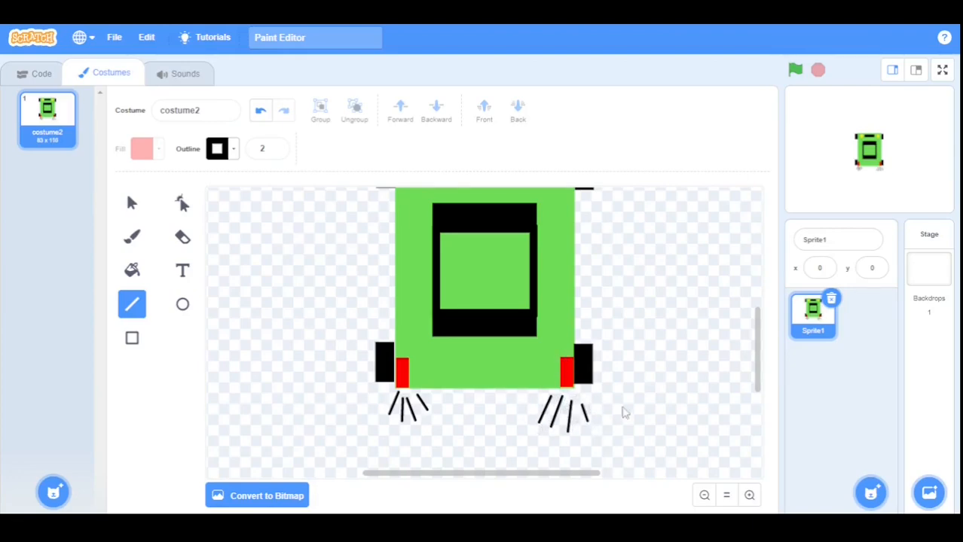
pyautogui.scroll(5, 619, 352)
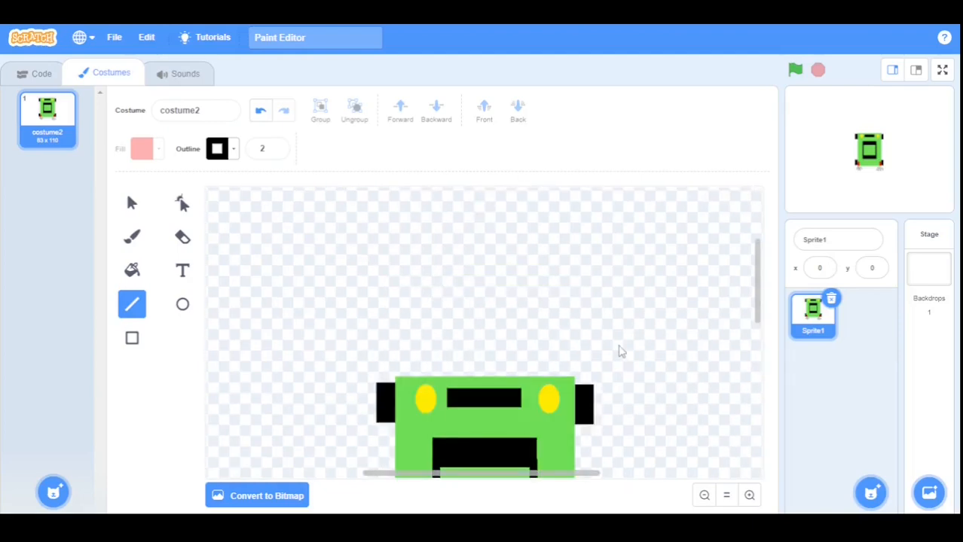
pyautogui.scroll(-5, 620, 351)
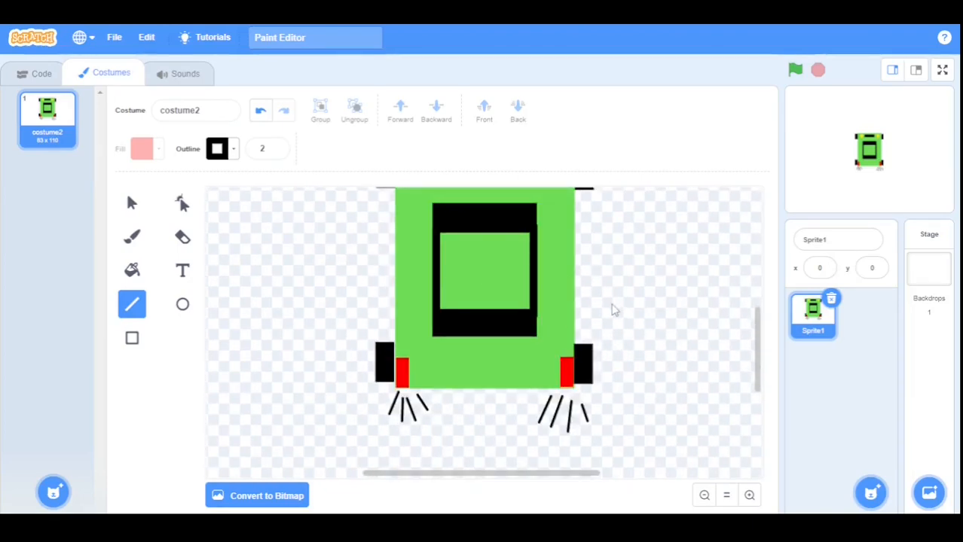
pyautogui.scroll(5, 617, 317)
pyautogui.scroll(-2, 620, 322)
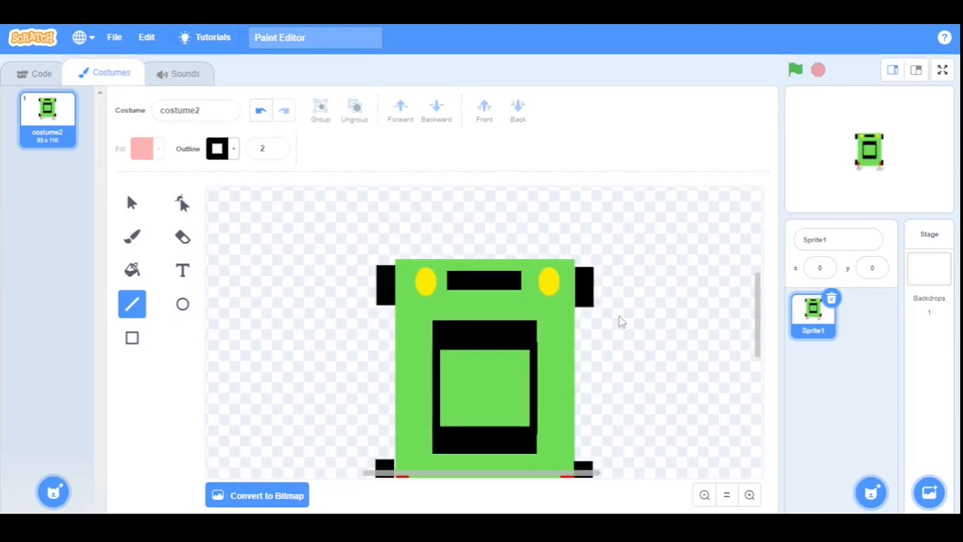
pyautogui.scroll(-1, 612, 315)
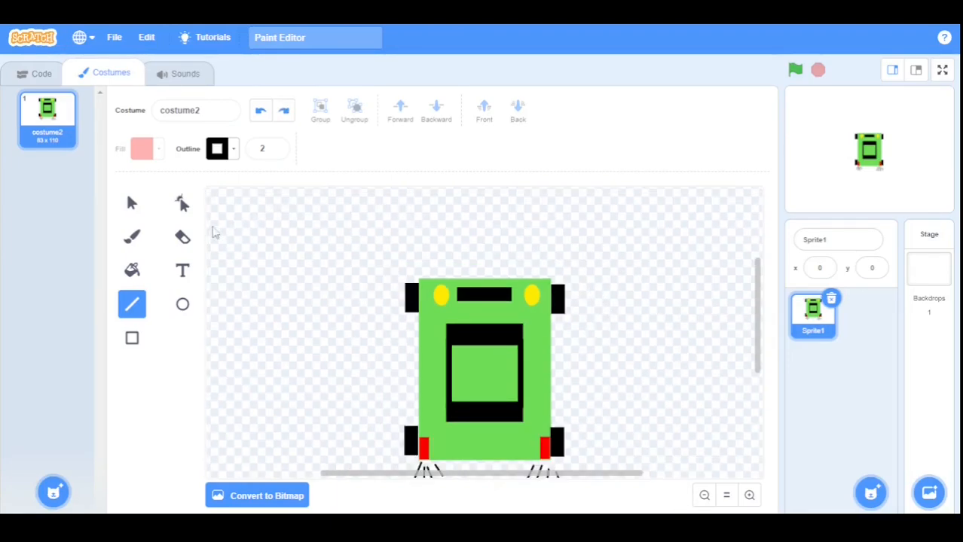
# Set up the Text tool with a yellow fill and the Pixel font.
pyautogui.click(182, 270)
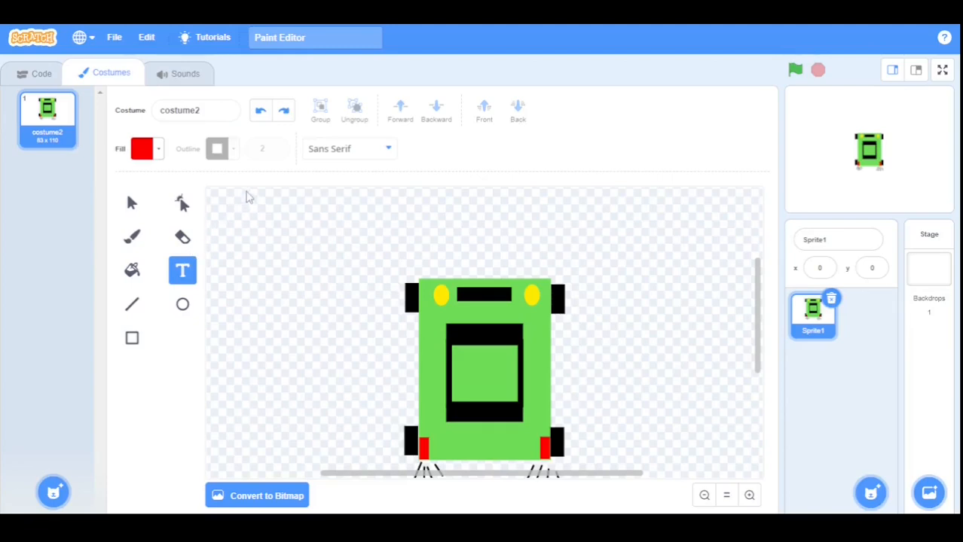
pyautogui.click(150, 152)
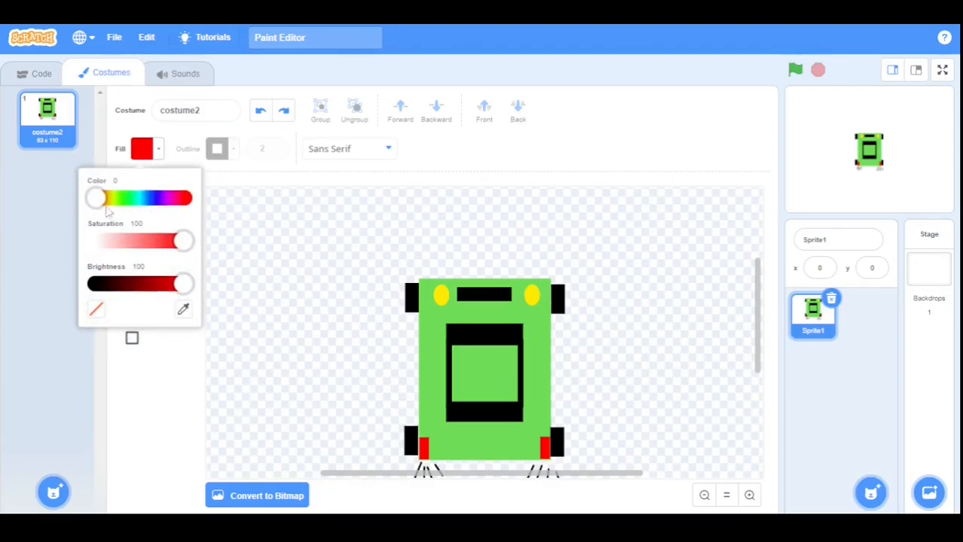
pyautogui.moveTo(95, 198); pyautogui.dragTo(110, 200)
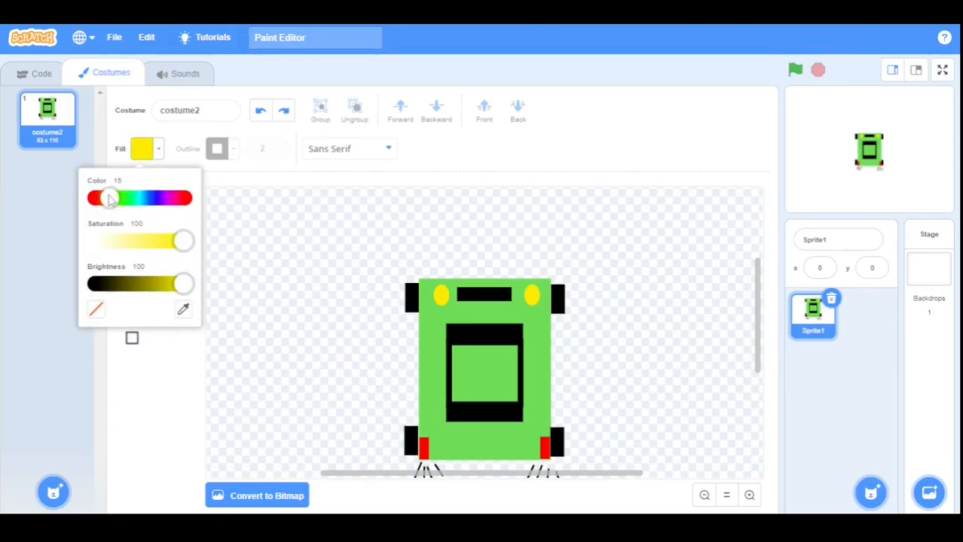
pyautogui.click(287, 258)
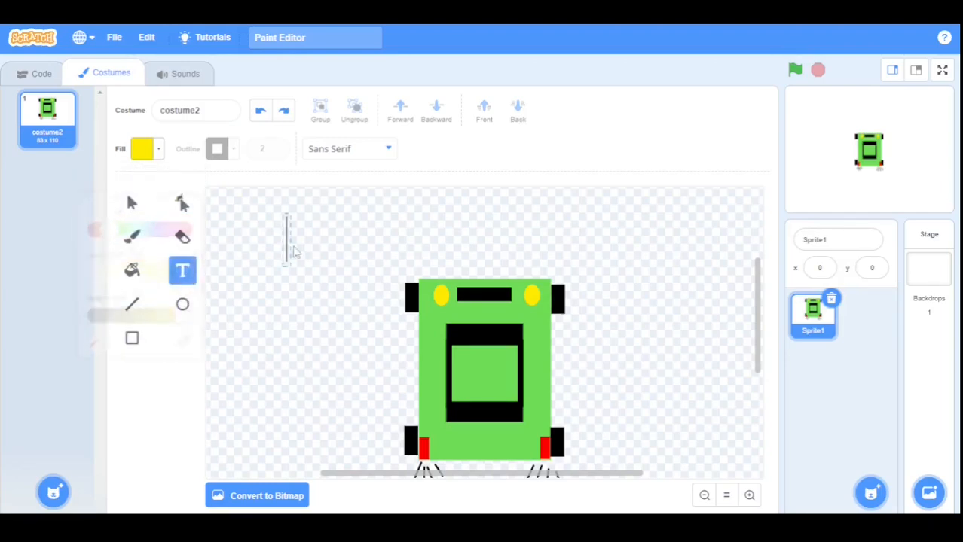
pyautogui.click(354, 154)
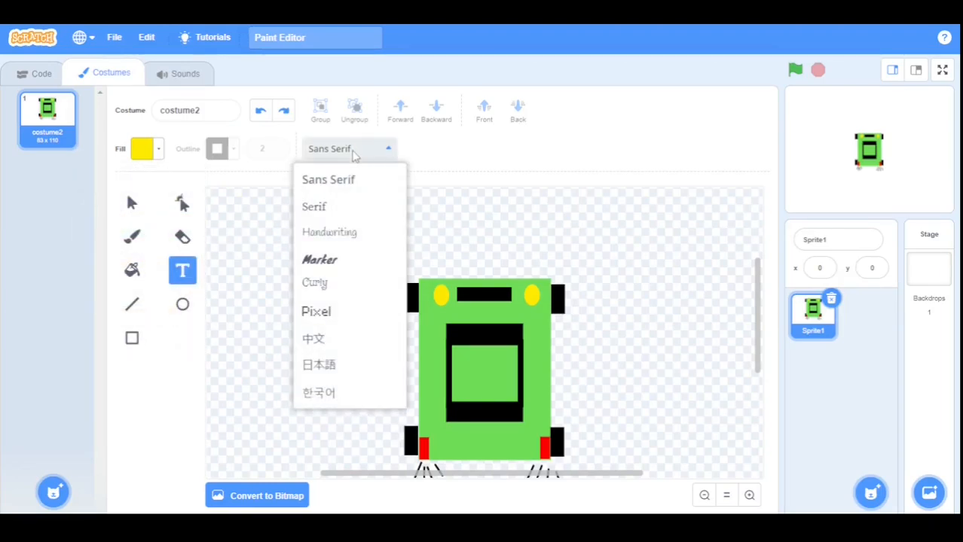
pyautogui.click(323, 313)
# Type the letter S and position it inside the car's green window, zooming in to fine-tune.
pyautogui.click(283, 248)
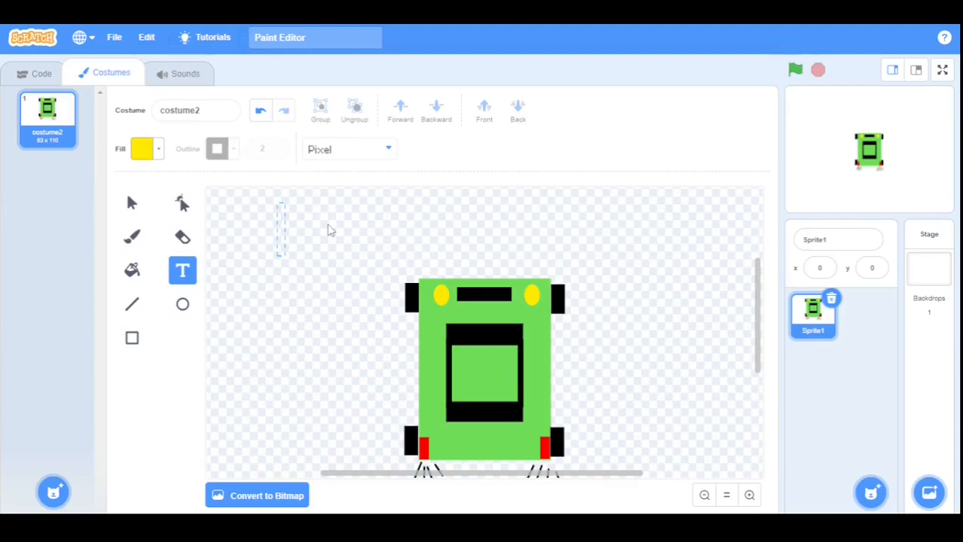
pyautogui.write('S')
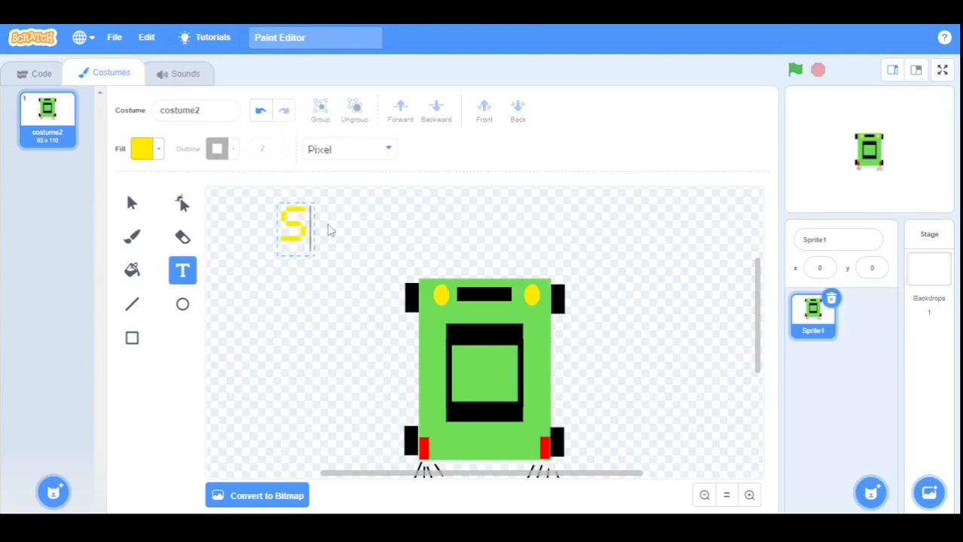
pyautogui.click(317, 237)
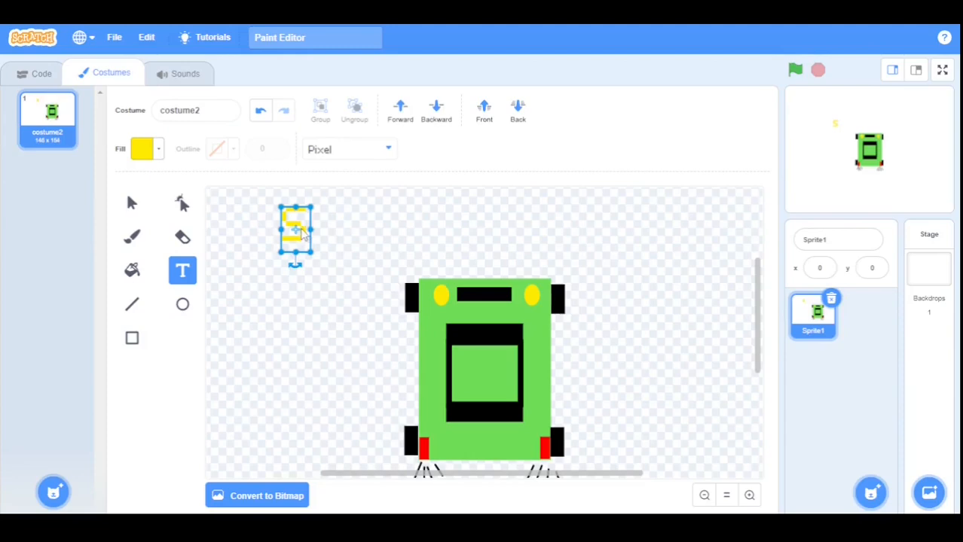
pyautogui.moveTo(308, 226); pyautogui.dragTo(473, 375)
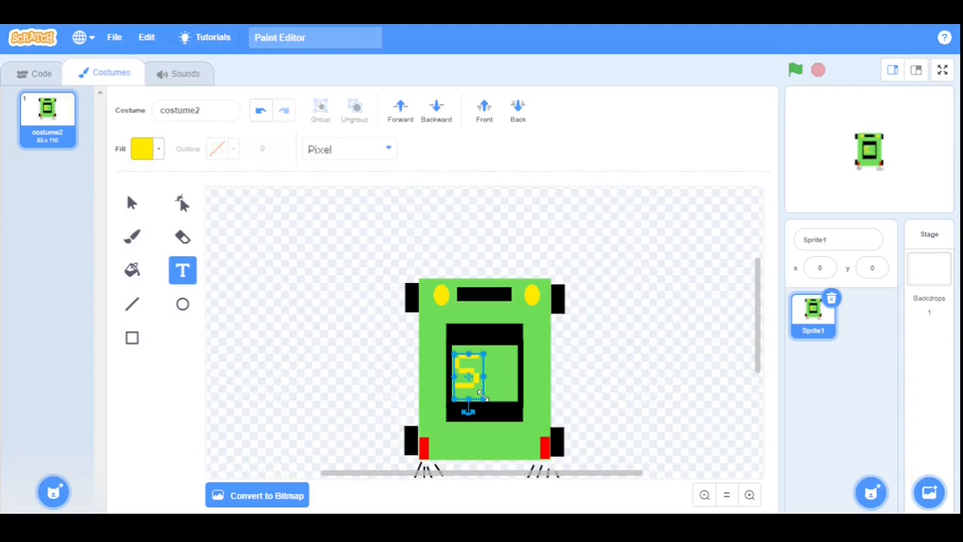
pyautogui.click(483, 399)
pyautogui.moveTo(483, 396); pyautogui.dragTo(471, 380)
pyautogui.click(477, 394)
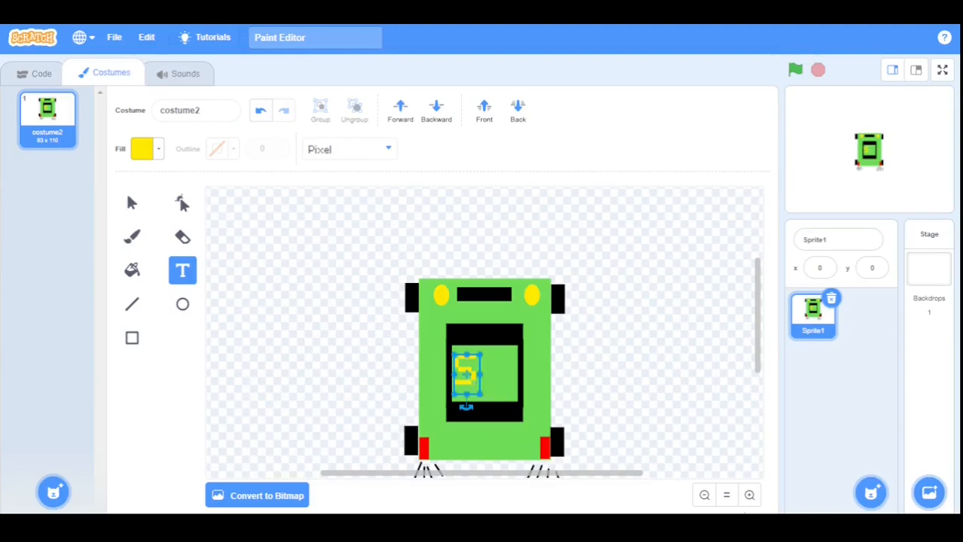
pyautogui.click(750, 496)
pyautogui.click(750, 495)
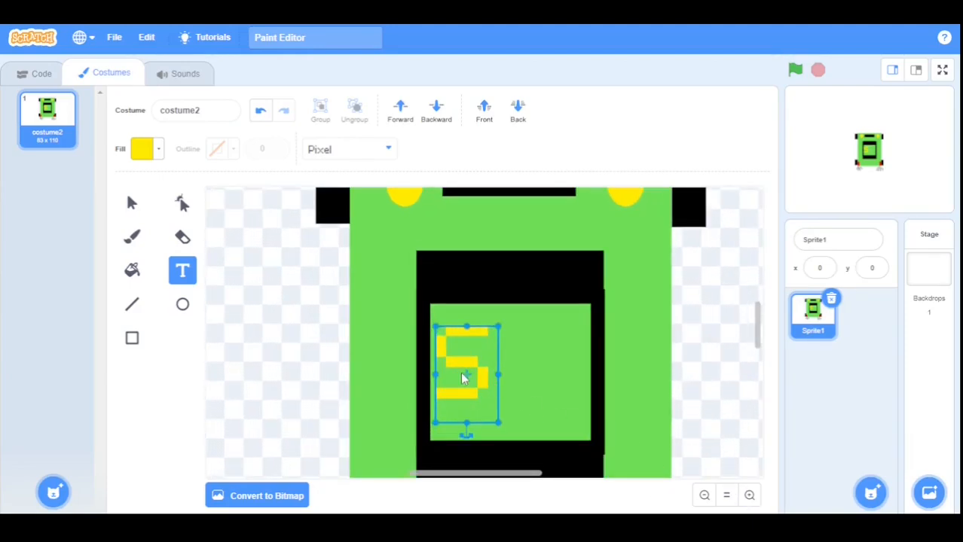
pyautogui.moveTo(479, 376); pyautogui.dragTo(479, 379)
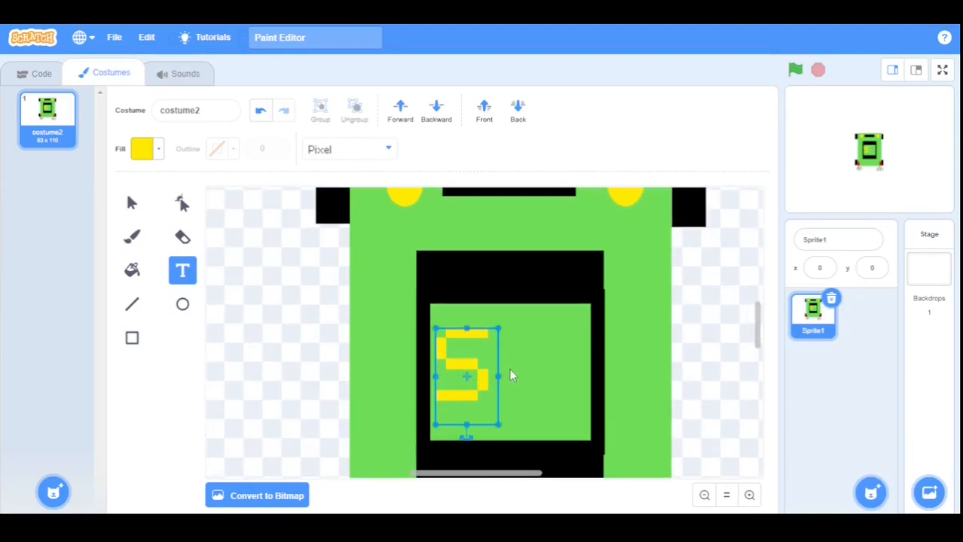
pyautogui.click(253, 289)
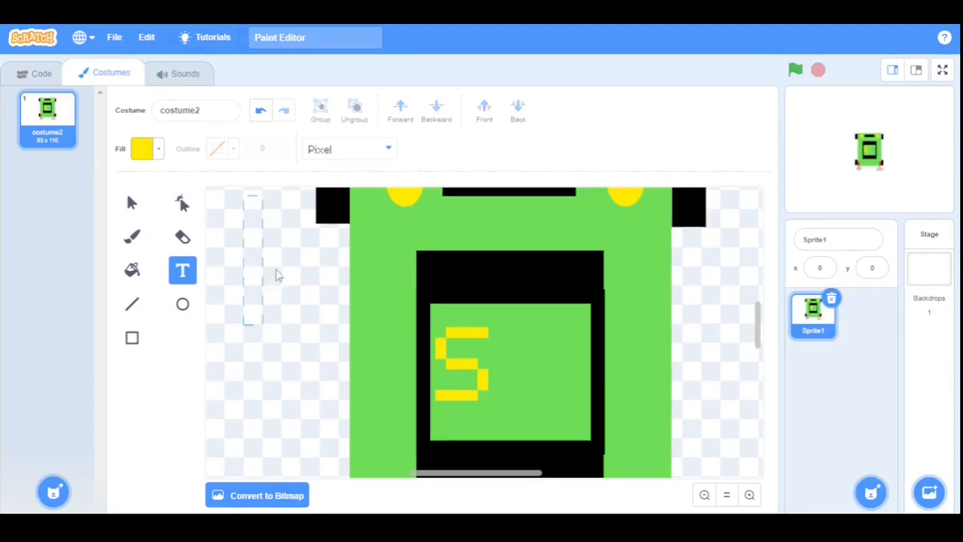
# Create black Sans Serif text reading 'peed' on the canvas.
pyautogui.click(365, 152)
pyautogui.click(363, 152)
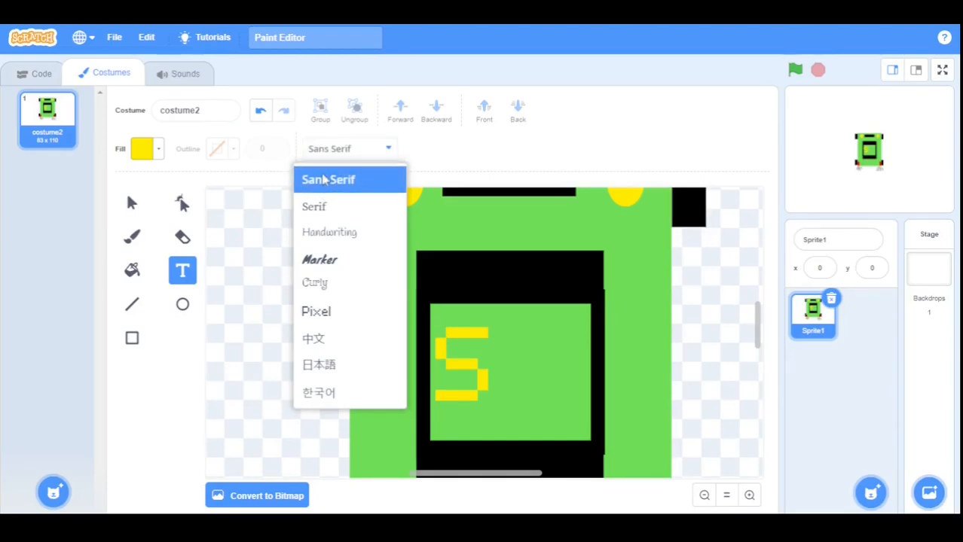
pyautogui.click(322, 183)
pyautogui.click(255, 278)
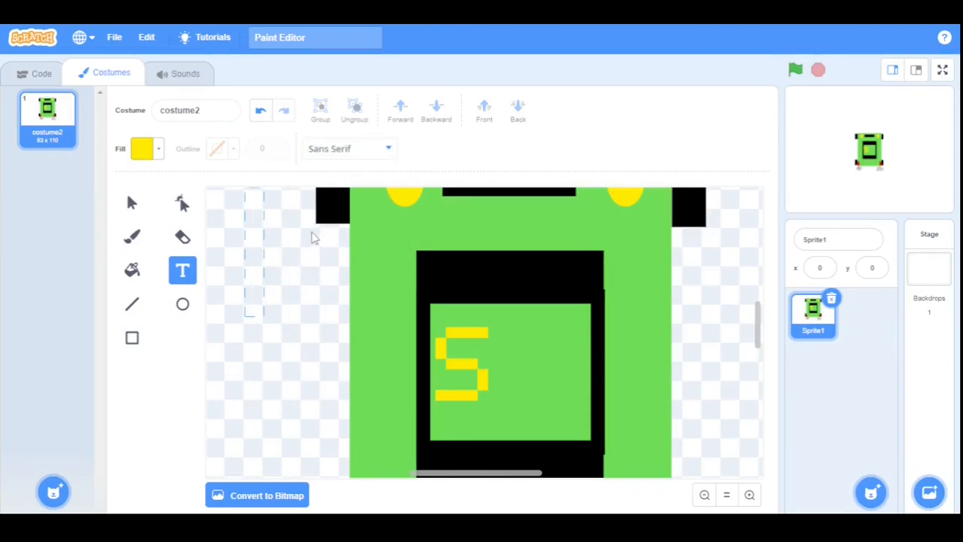
pyautogui.write('peed')
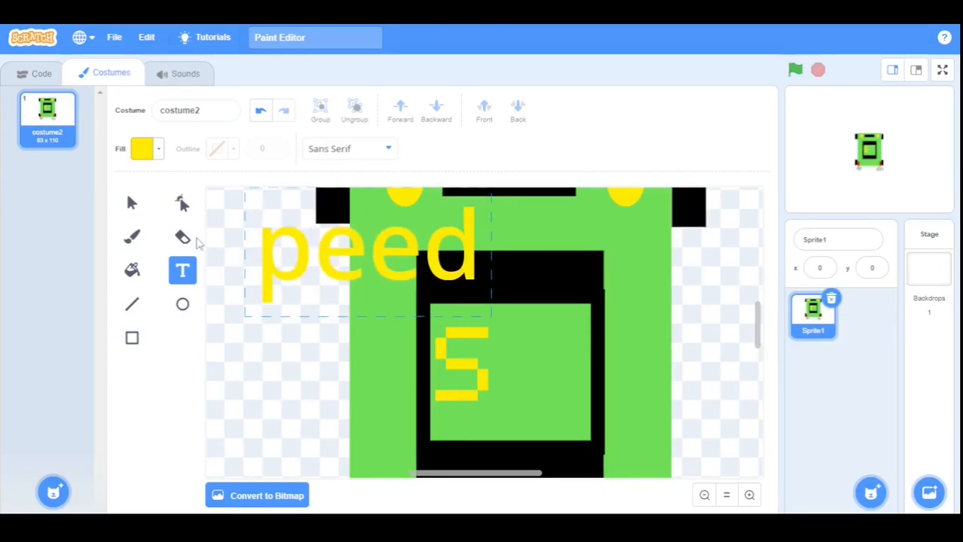
pyautogui.click(153, 149)
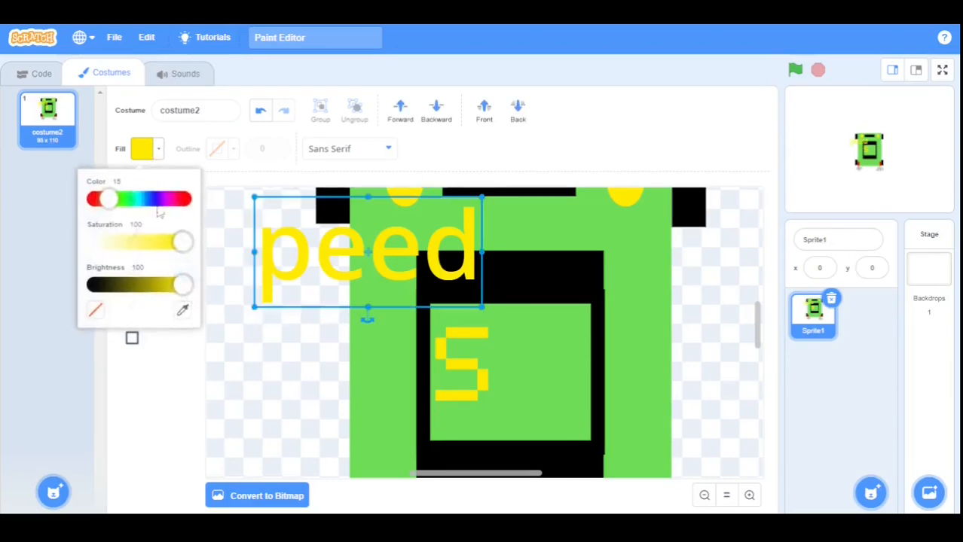
pyautogui.moveTo(183, 284); pyautogui.dragTo(27, 286)
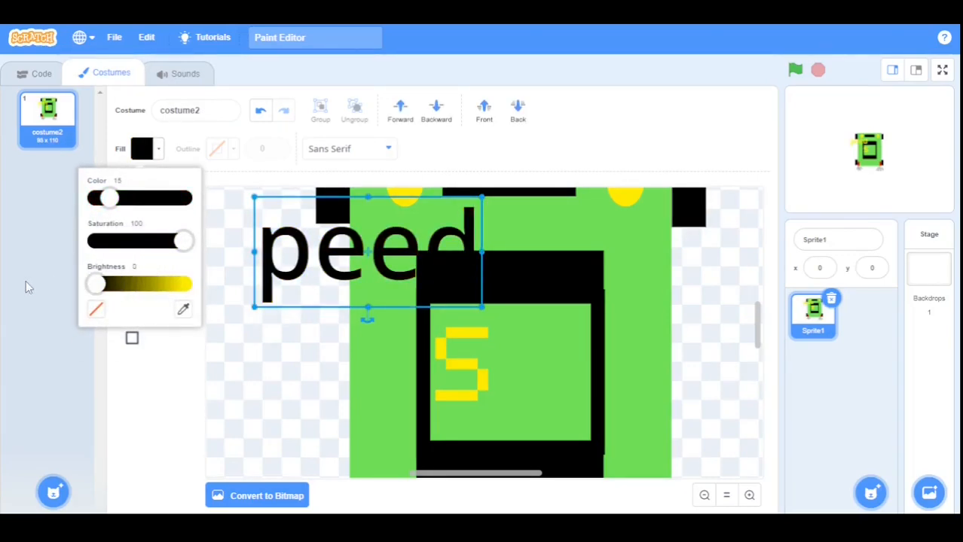
pyautogui.click(219, 338)
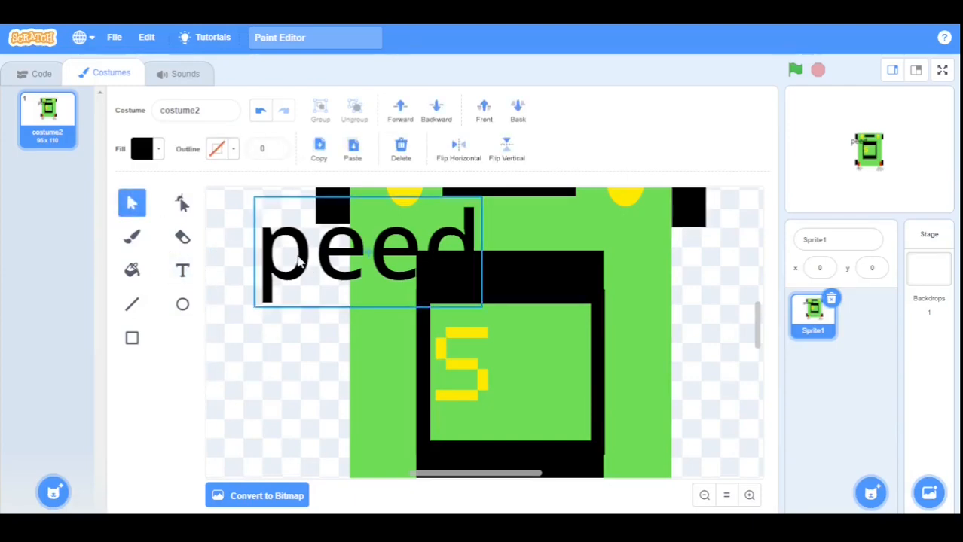
# Shrink the 'peed' text and place it beside the yellow S in the window.
pyautogui.moveTo(296, 262); pyautogui.dragTo(544, 367)
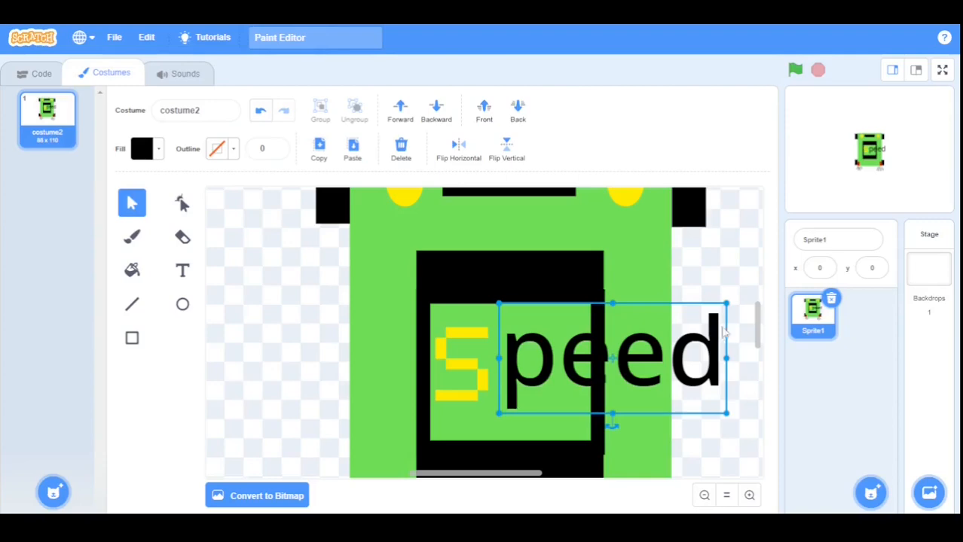
pyautogui.moveTo(726, 304); pyautogui.dragTo(582, 376)
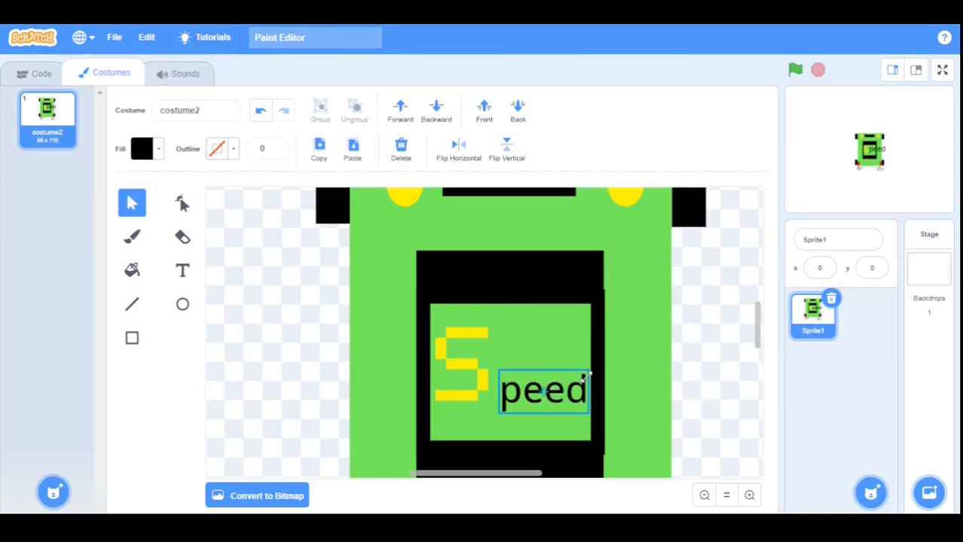
pyautogui.moveTo(512, 380); pyautogui.dragTo(510, 363)
pyautogui.moveTo(581, 370); pyautogui.dragTo(575, 369)
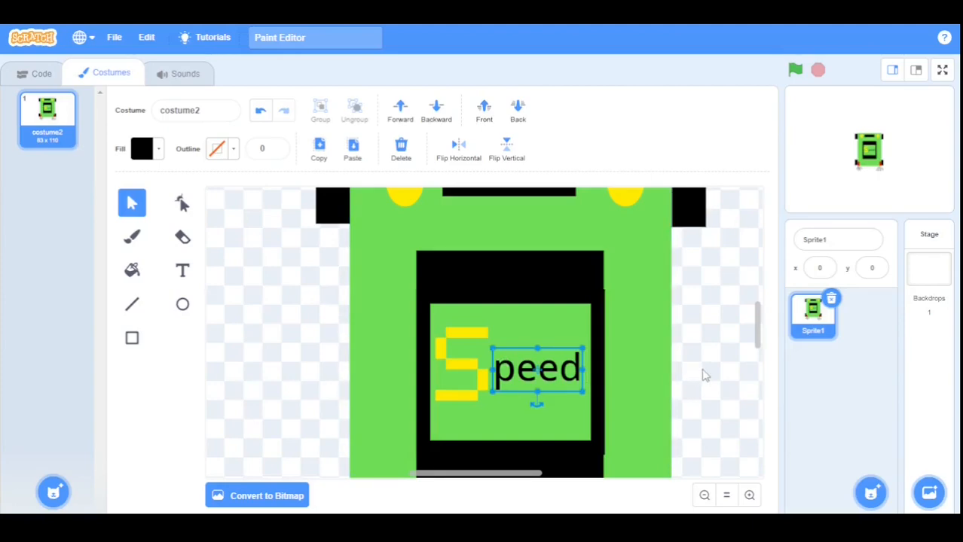
pyautogui.click(703, 372)
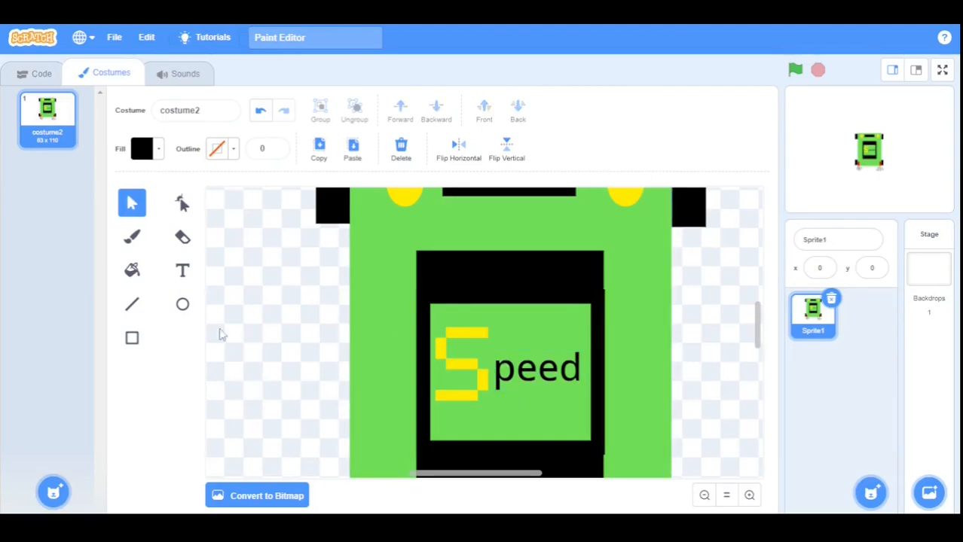
# Draw an orange-filled rectangle under the 'peed' text.
pyautogui.click(131, 340)
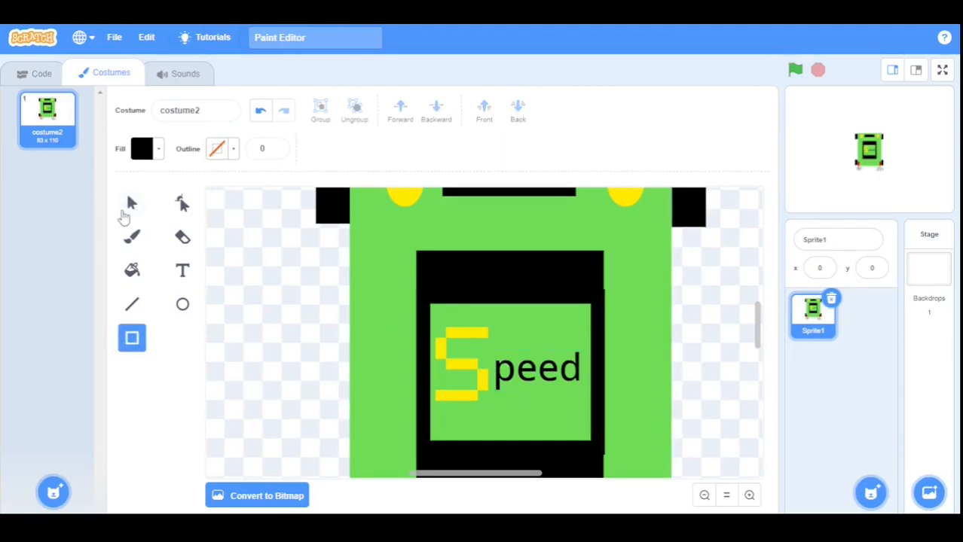
pyautogui.click(141, 150)
pyautogui.moveTo(96, 310); pyautogui.dragTo(230, 309)
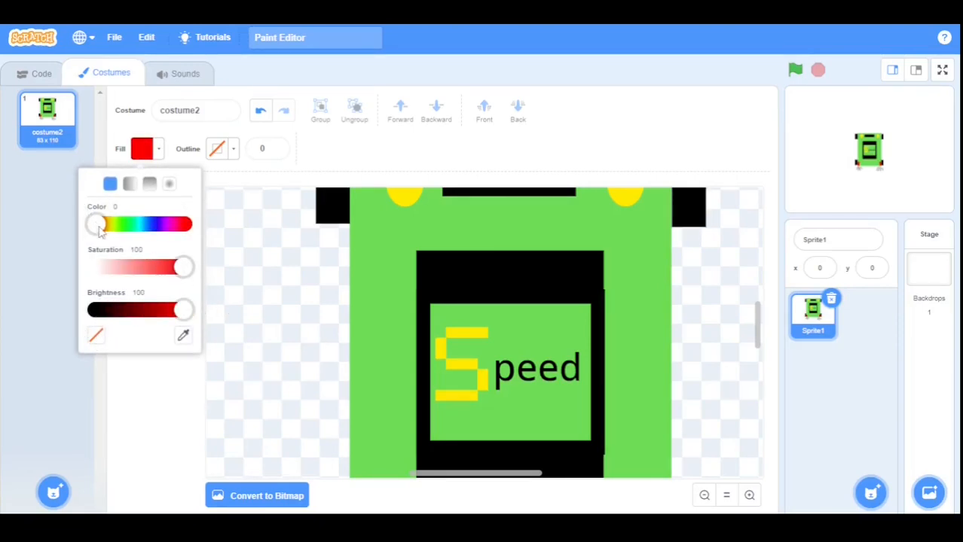
pyautogui.moveTo(97, 224); pyautogui.dragTo(108, 233)
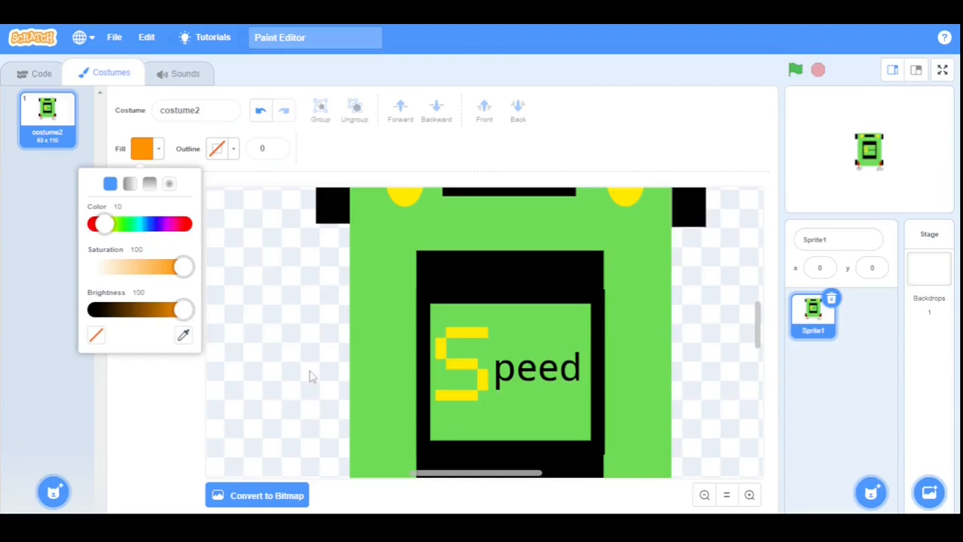
pyautogui.click(310, 376)
pyautogui.moveTo(495, 351)
pyautogui.mouseDown()
pyautogui.moveTo(507, 369)
pyautogui.moveTo(584, 397)
pyautogui.mouseUp()
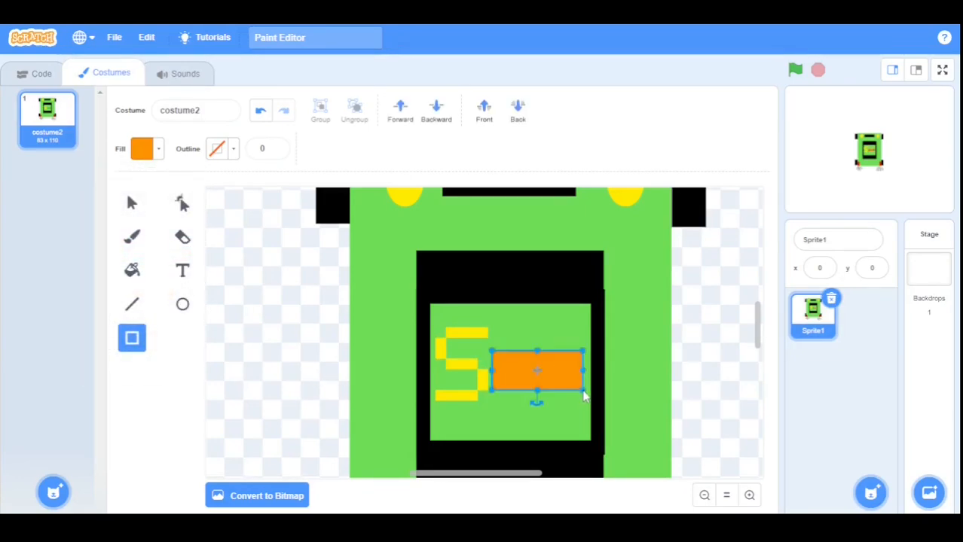
# Send the rectangle behind the text and delete its top-right point to form a triangle.
pyautogui.press('s')
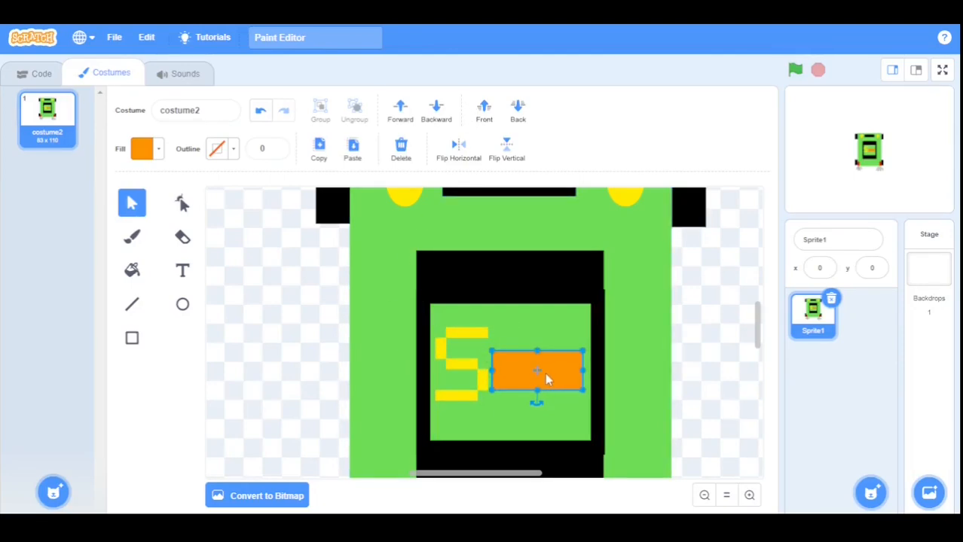
pyautogui.click(436, 115)
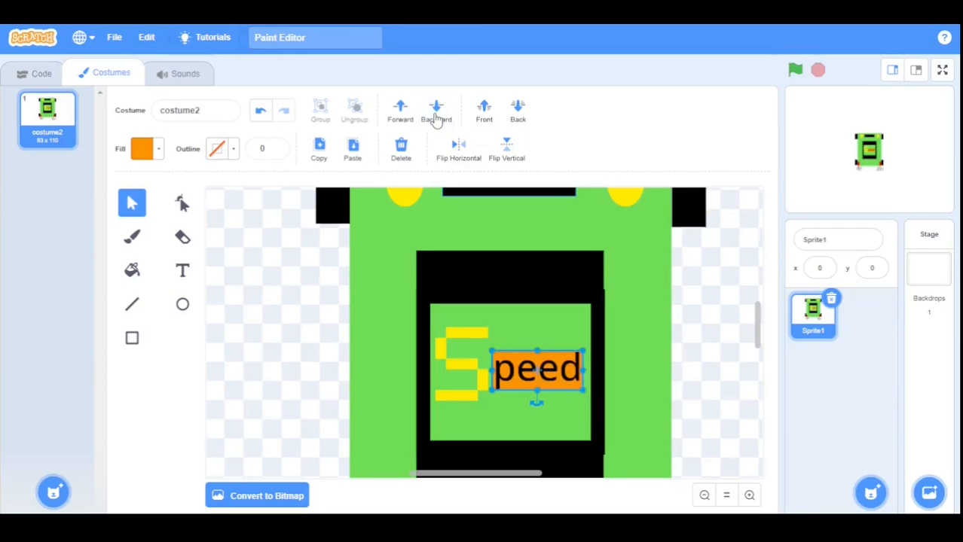
pyautogui.click(182, 203)
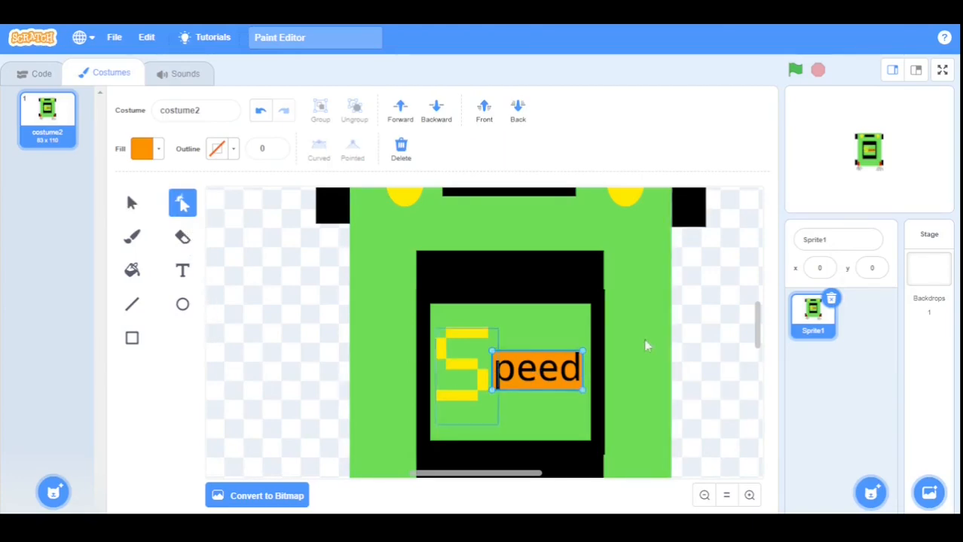
pyautogui.click(582, 352)
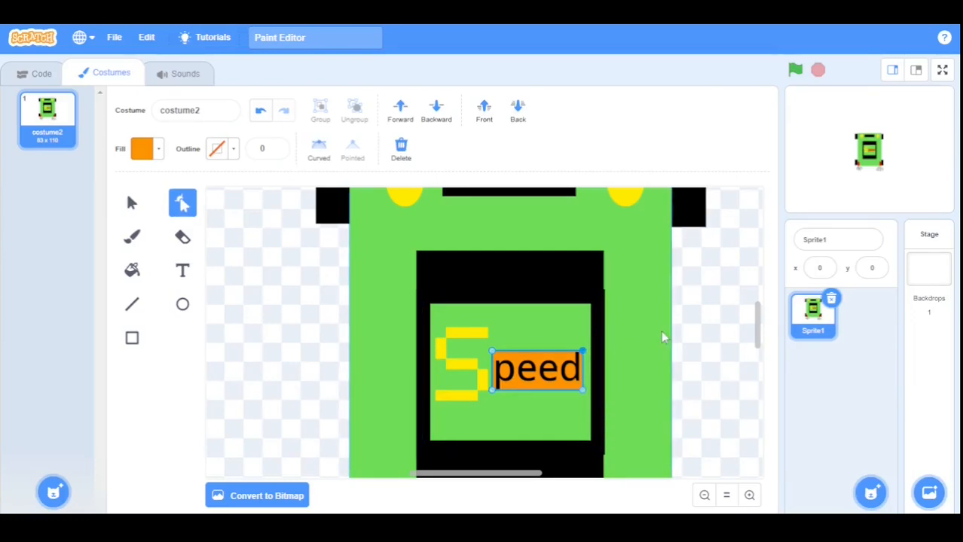
pyautogui.press('Delete')
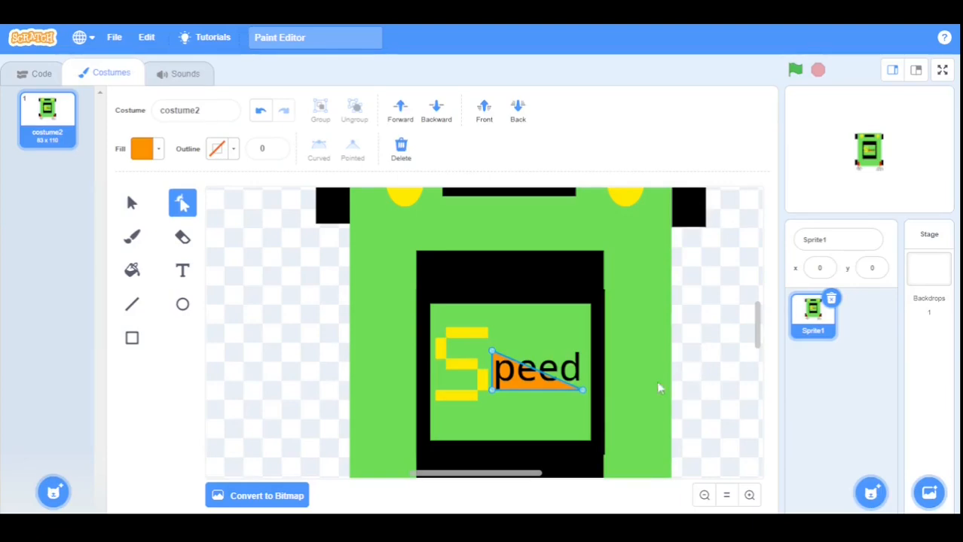
pyautogui.click(584, 392)
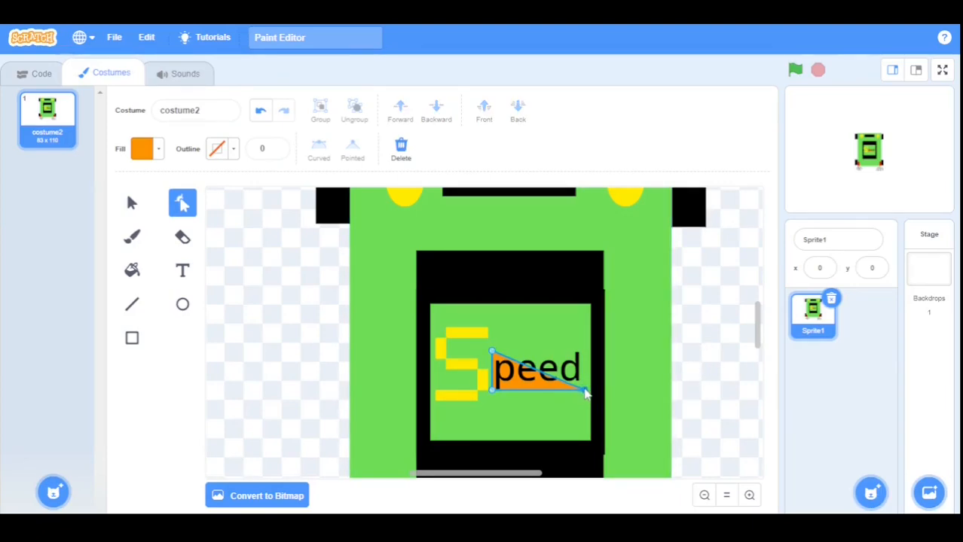
pyautogui.moveTo(588, 393); pyautogui.dragTo(591, 393)
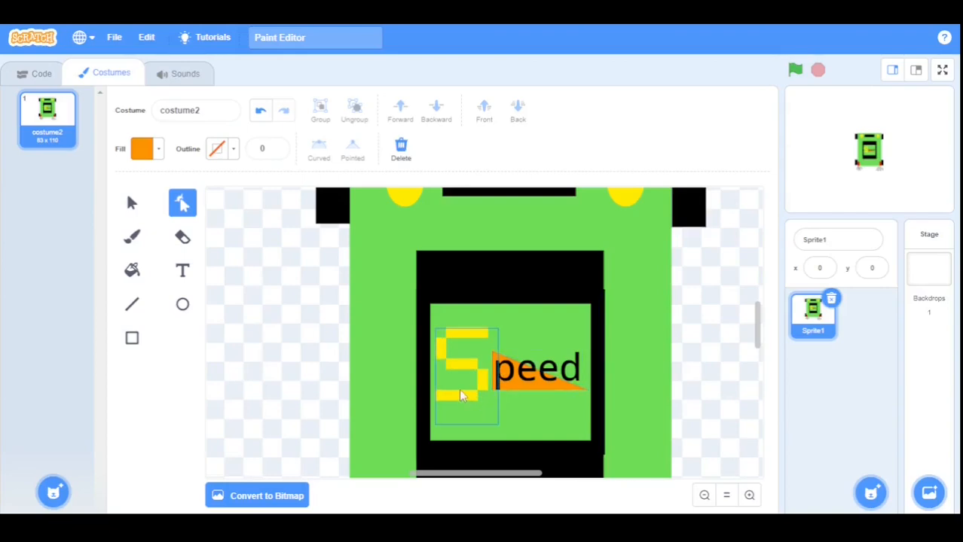
# Zoom in on the window and set the Brush to size 3 with black fill.
pyautogui.click(750, 496)
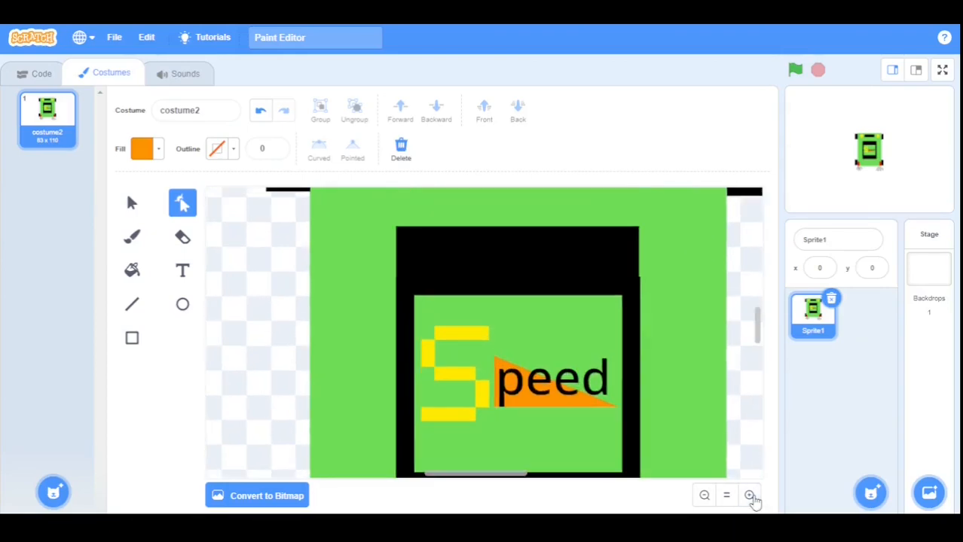
pyautogui.click(750, 496)
pyautogui.click(750, 495)
pyautogui.click(750, 496)
pyautogui.click(750, 496)
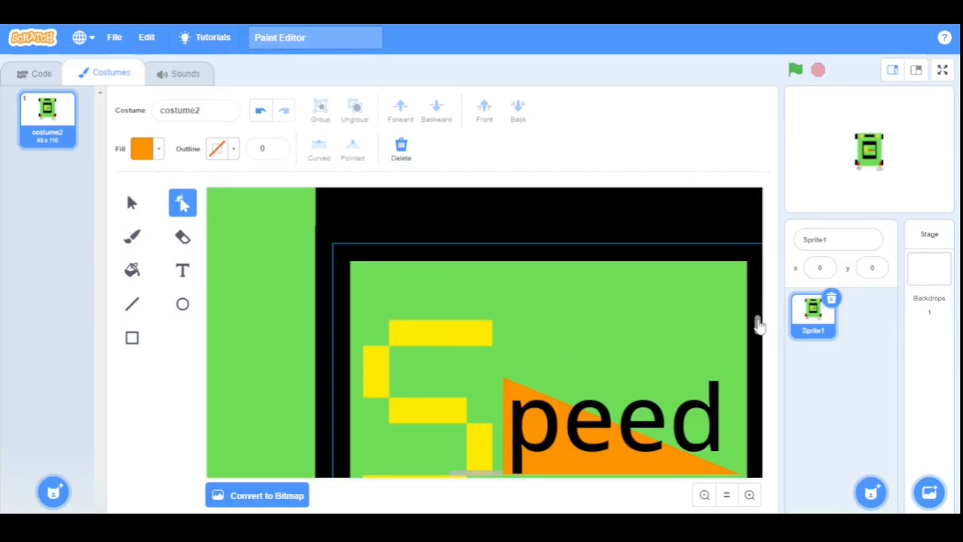
pyautogui.moveTo(758, 324); pyautogui.dragTo(757, 328)
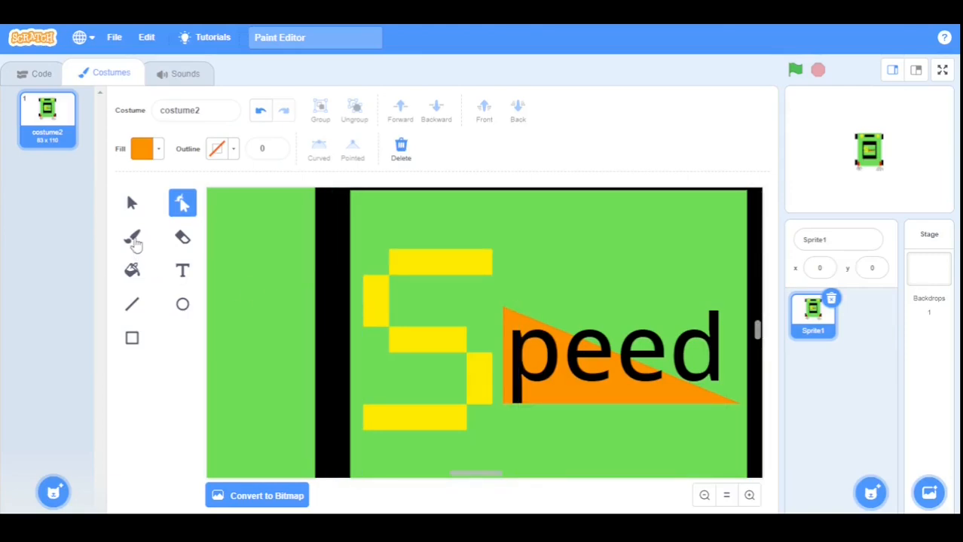
pyautogui.click(133, 240)
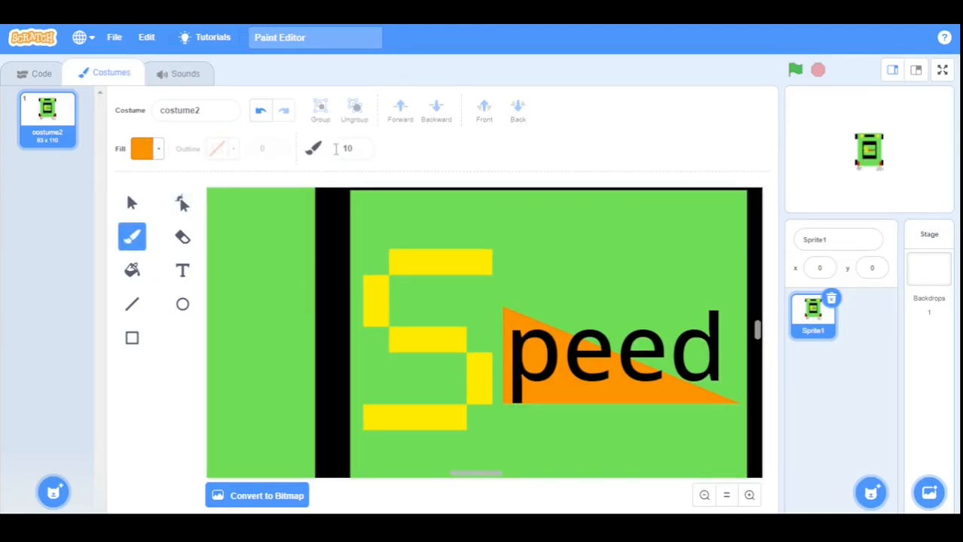
pyautogui.click(360, 152)
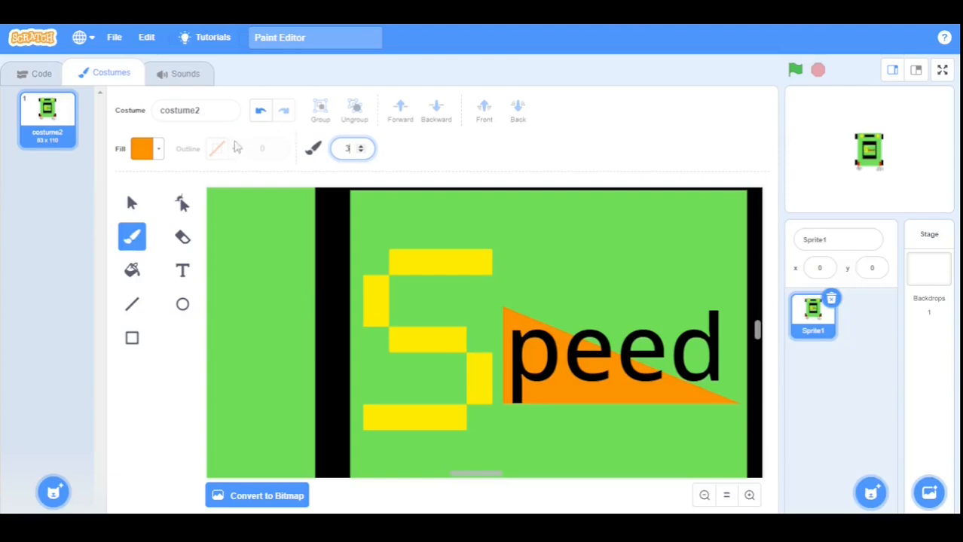
pyautogui.click(157, 154)
pyautogui.moveTo(183, 284); pyautogui.dragTo(3, 339)
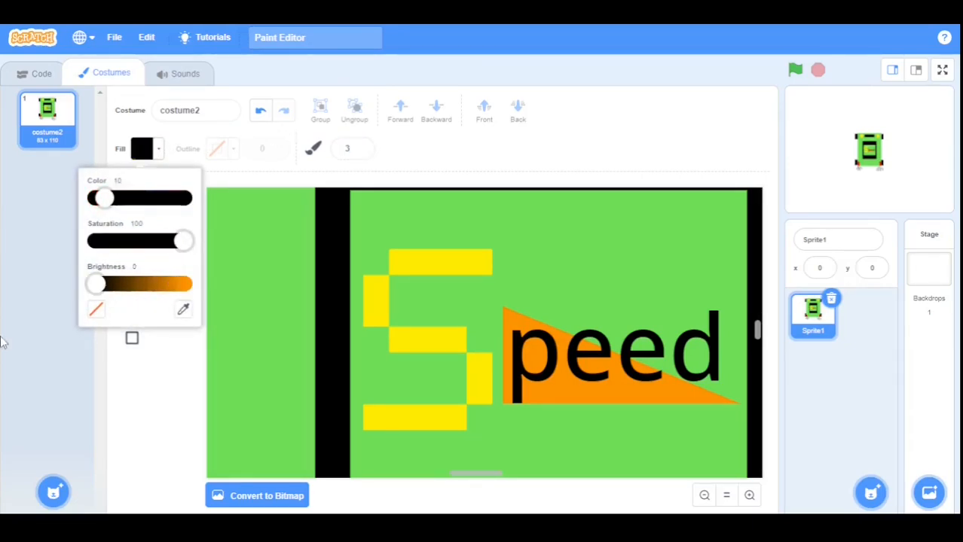
pyautogui.click(284, 328)
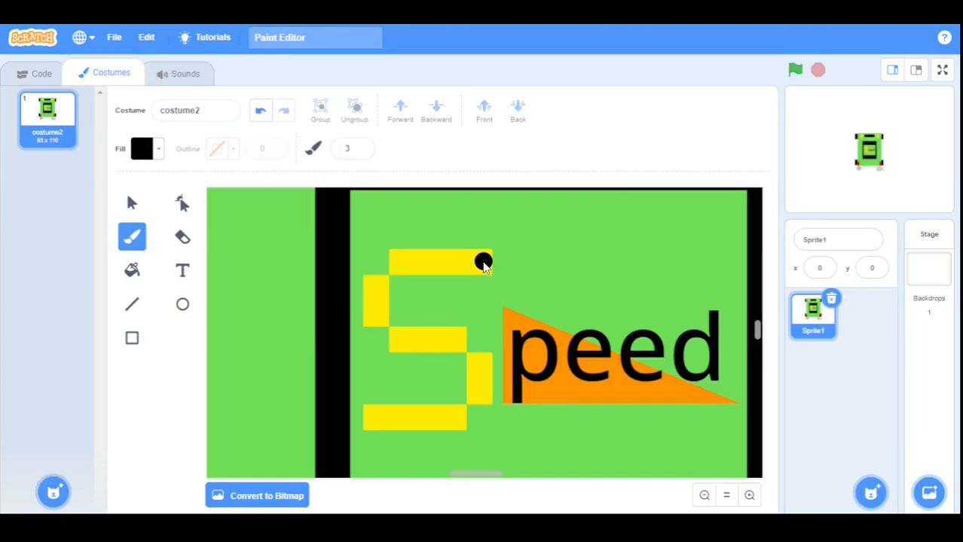
# Trace over the yellow S with black brush strokes, then zoom back out to the whole car.
pyautogui.moveTo(483, 264)
pyautogui.mouseDown()
pyautogui.moveTo(384, 261)
pyautogui.moveTo(375, 309)
pyautogui.moveTo(374, 323)
pyautogui.moveTo(426, 347)
pyautogui.moveTo(461, 344)
pyautogui.moveTo(477, 362)
pyautogui.moveTo(478, 403)
pyautogui.moveTo(457, 419)
pyautogui.moveTo(362, 422)
pyautogui.mouseUp()
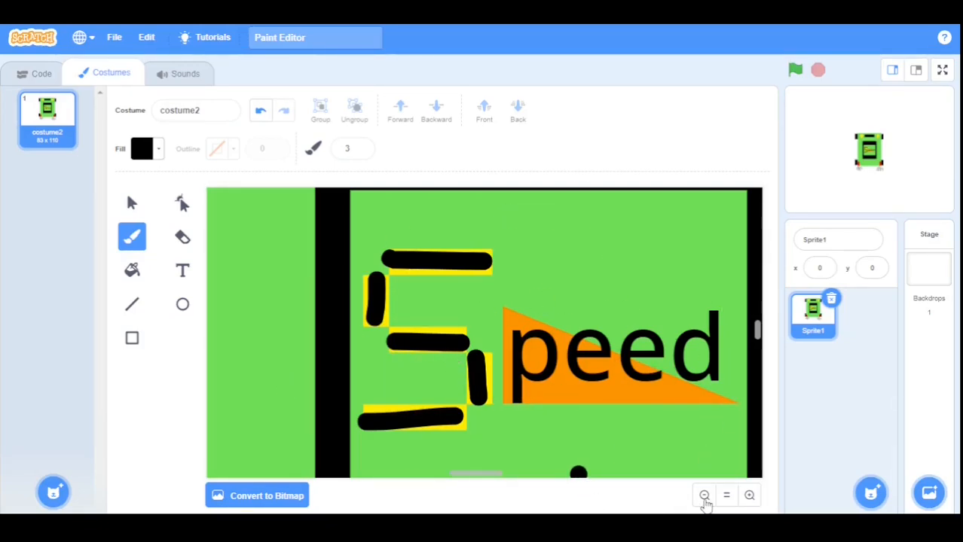
pyautogui.click(705, 496)
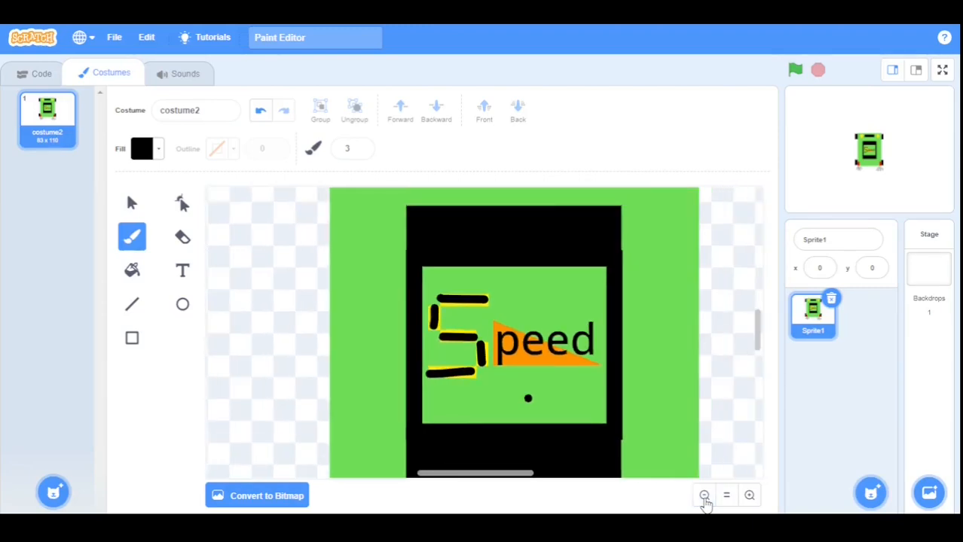
pyautogui.click(704, 497)
pyautogui.click(704, 497)
pyautogui.click(704, 497)
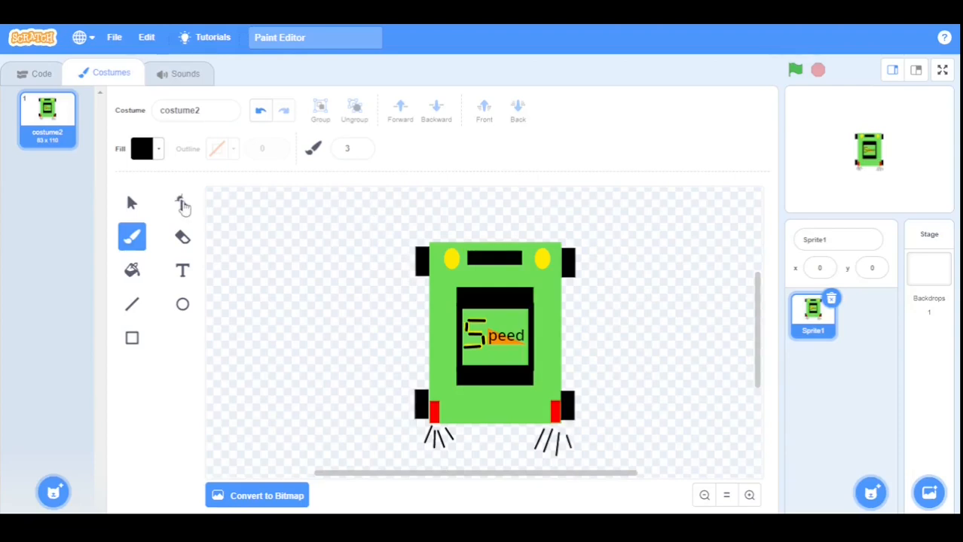
# Select the entire car, squeeze it narrower and shorter to 73 × 107, and reposition it.
pyautogui.click(132, 202)
pyautogui.moveTo(382, 226); pyautogui.dragTo(567, 434)
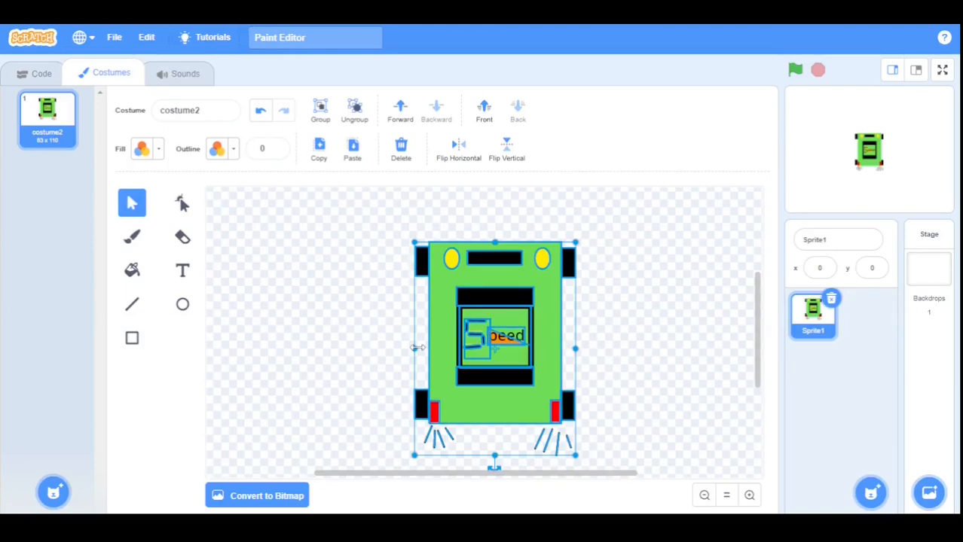
pyautogui.moveTo(417, 349); pyautogui.dragTo(437, 349)
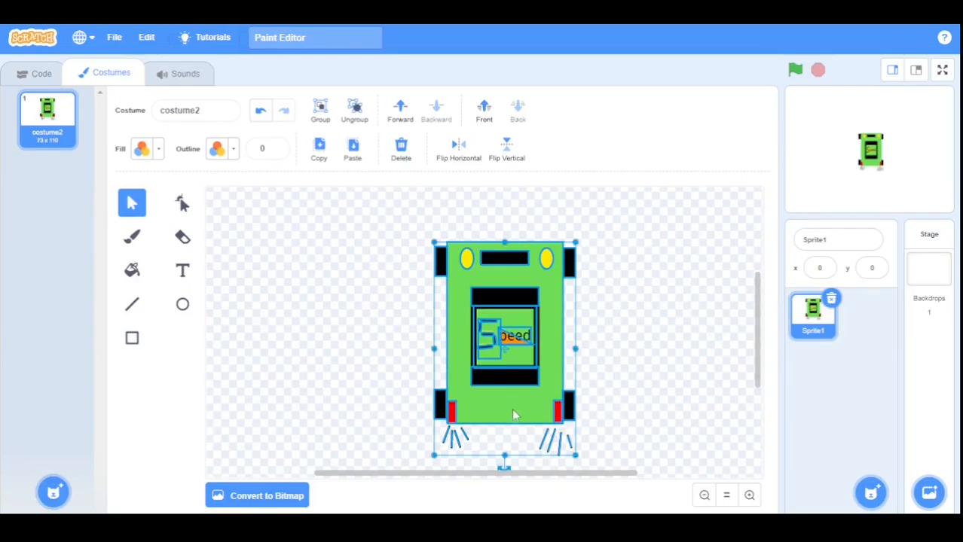
pyautogui.moveTo(504, 455); pyautogui.dragTo(504, 452)
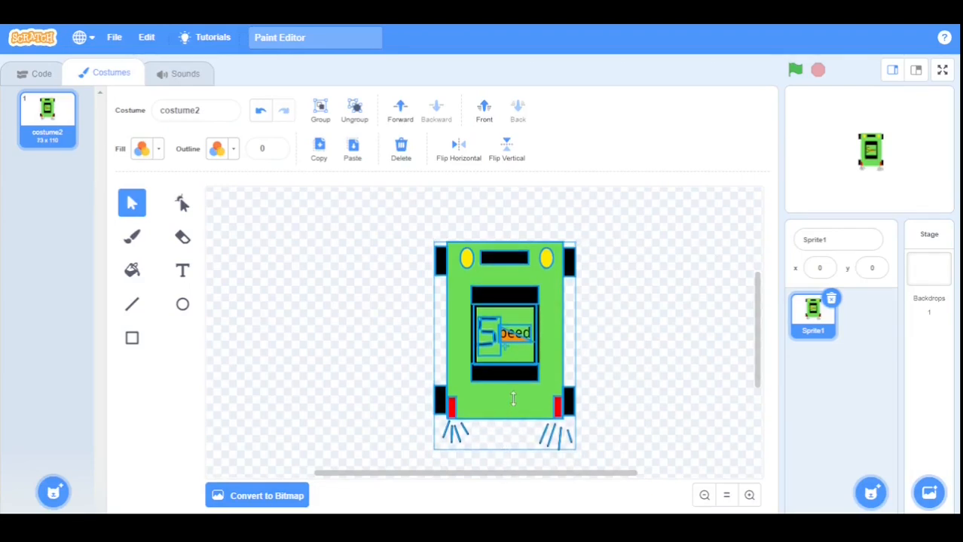
pyautogui.moveTo(510, 396); pyautogui.dragTo(504, 393)
pyautogui.click(643, 361)
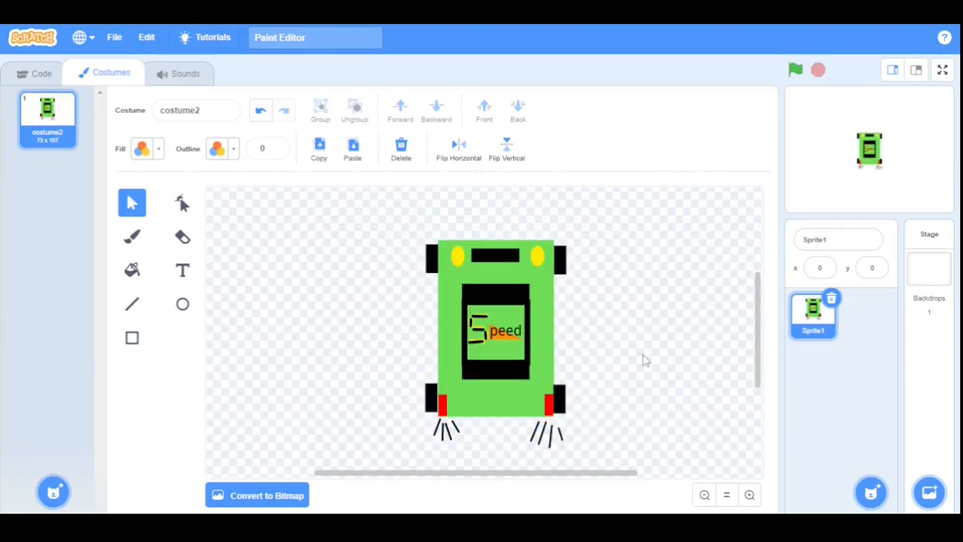